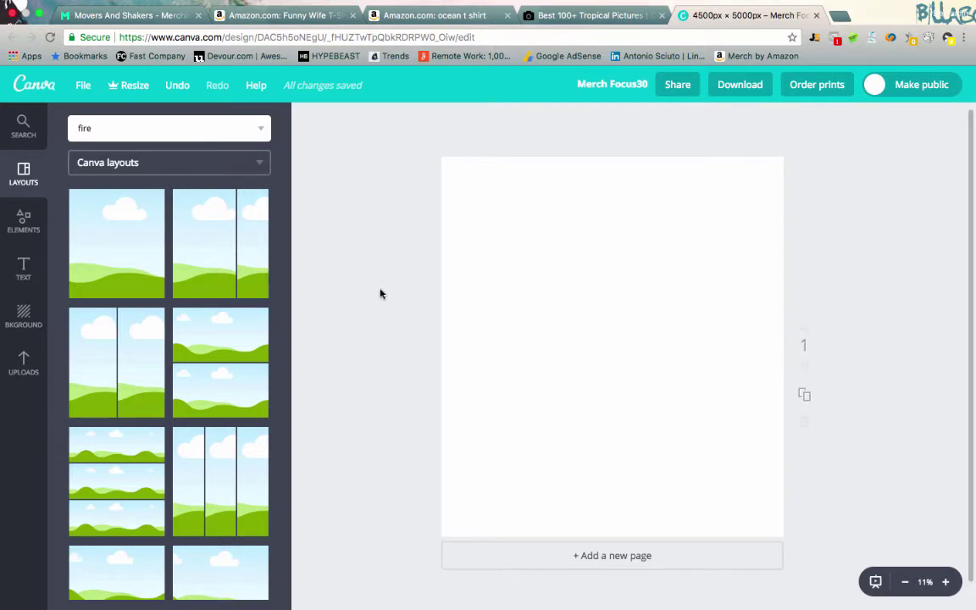
Step: Fill the blank page's background with solid black
{"action": "left_click", "coordinate": [26, 212]}
{"action": "left_click", "coordinate": [27, 270]}
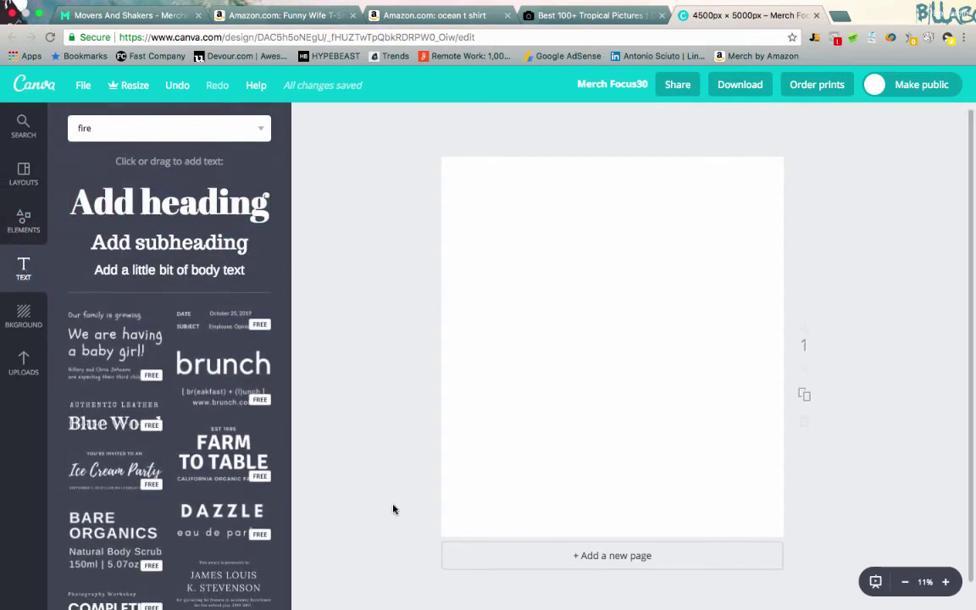
{"action": "scroll", "coordinate": [106, 259], "scroll_direction": "down", "scroll_amount": 5}
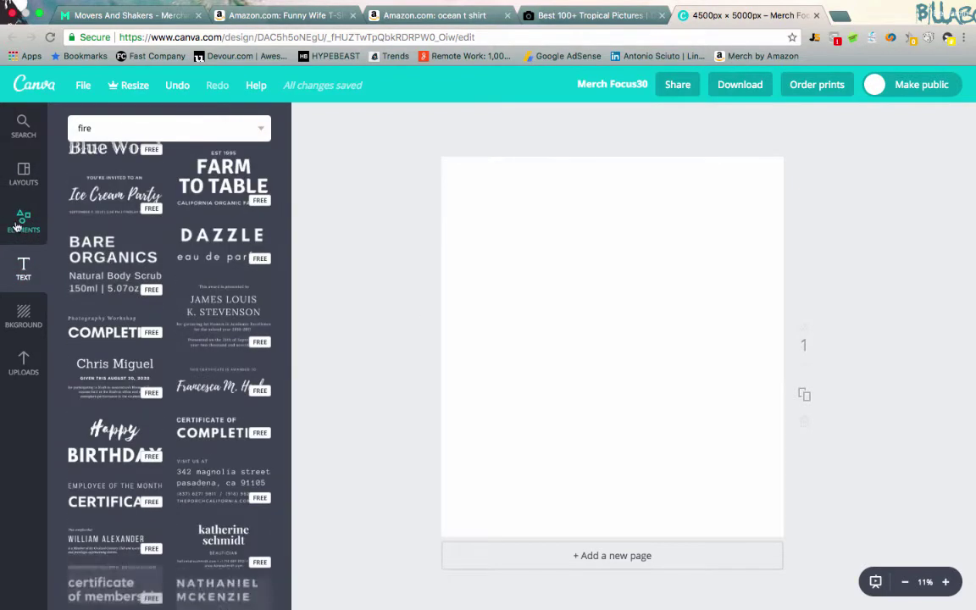
{"action": "left_click", "coordinate": [24, 220]}
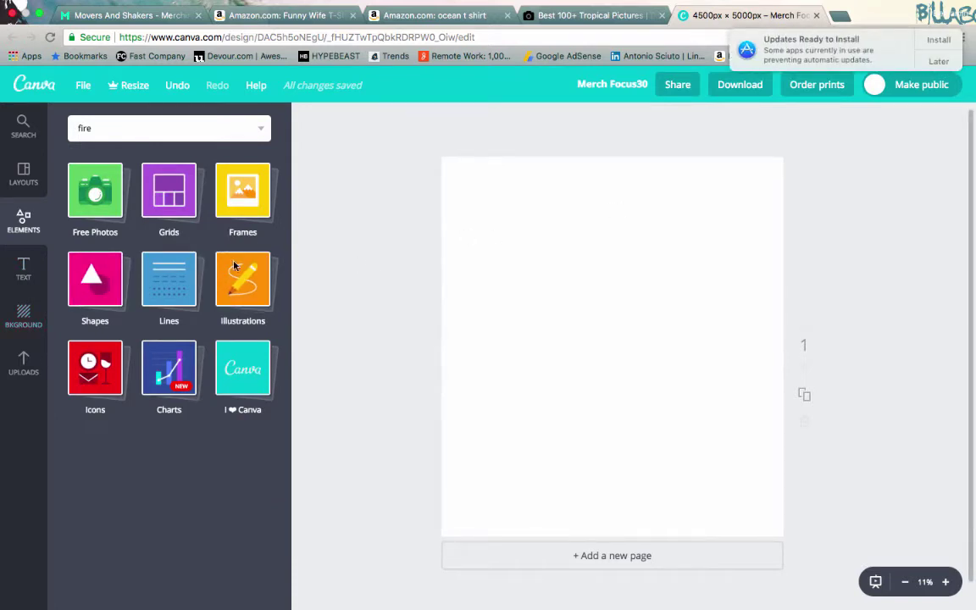
{"action": "left_click", "coordinate": [23, 329]}
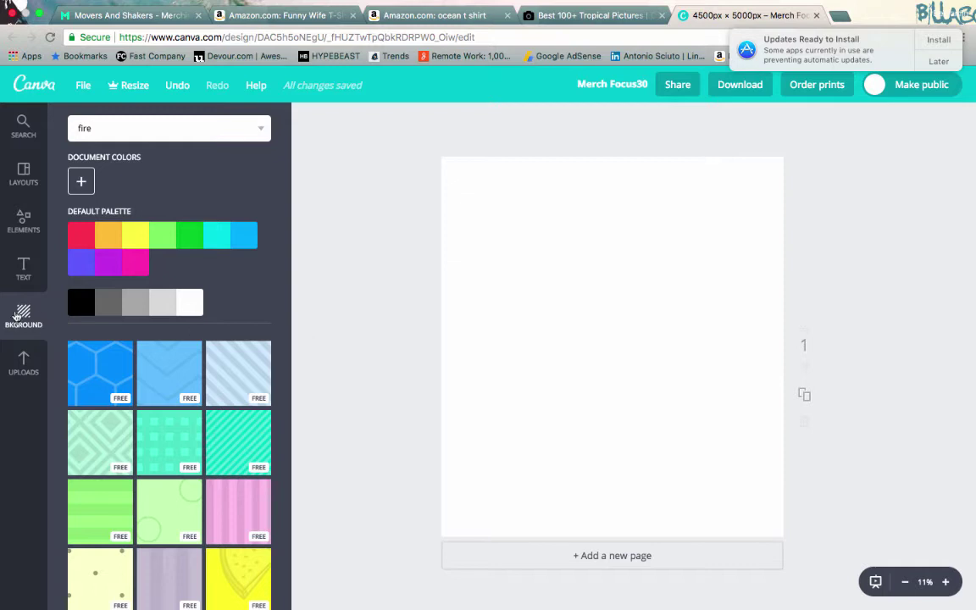
{"action": "left_click", "coordinate": [79, 300]}
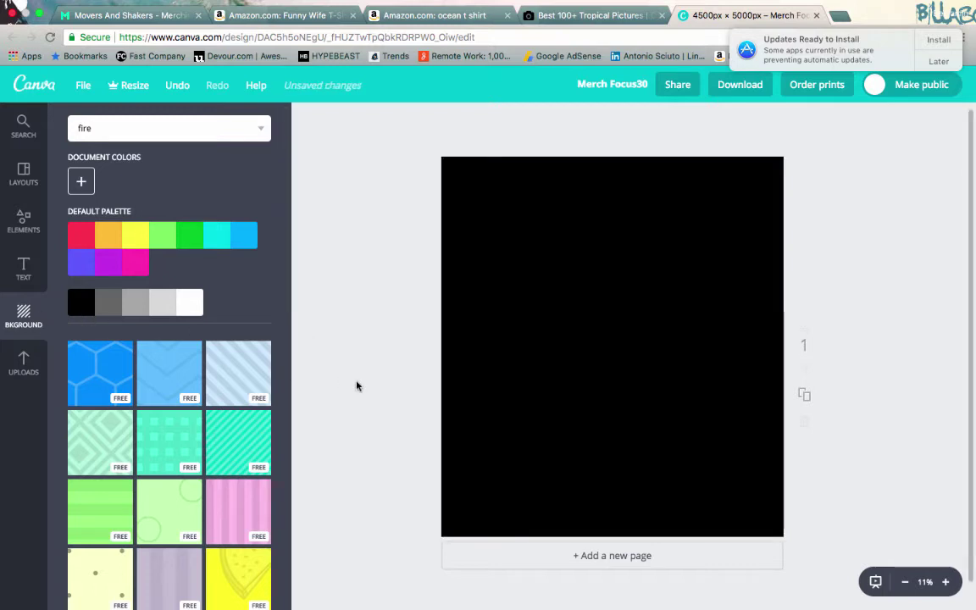
Step: Add the FARM TO TABLE text template, enlarge it to a font size of about 128.7 and centre it on the page
{"action": "left_click", "coordinate": [25, 269]}
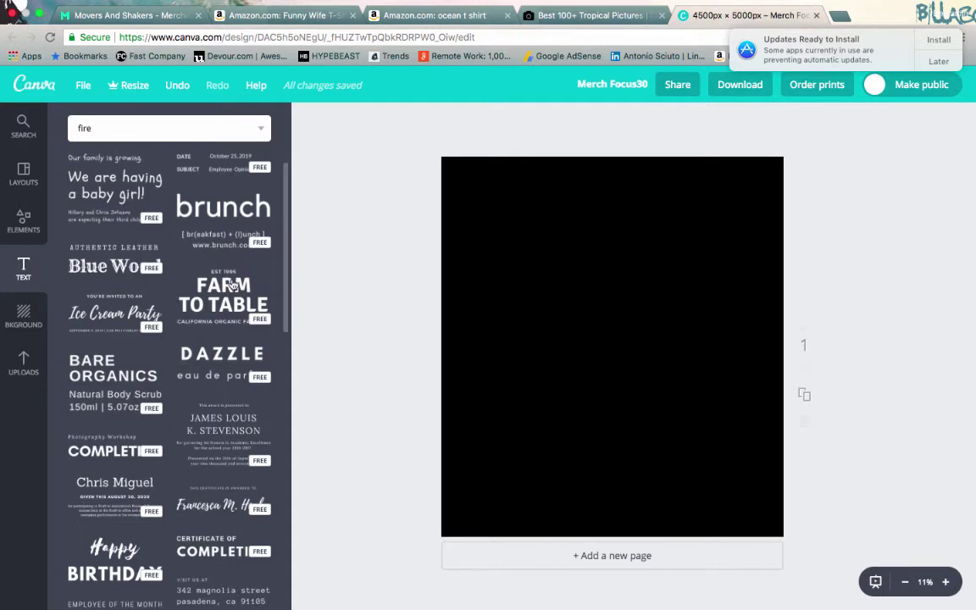
{"action": "left_click_drag", "start_coordinate": [201, 281], "coordinate": [794, 193]}
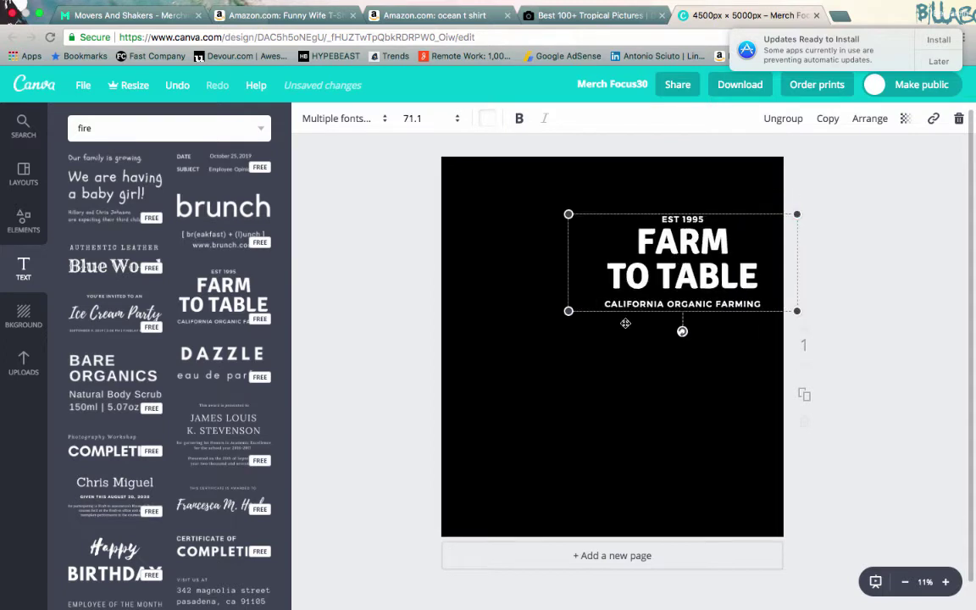
{"action": "left_click_drag", "start_coordinate": [677, 245], "coordinate": [535, 333]}
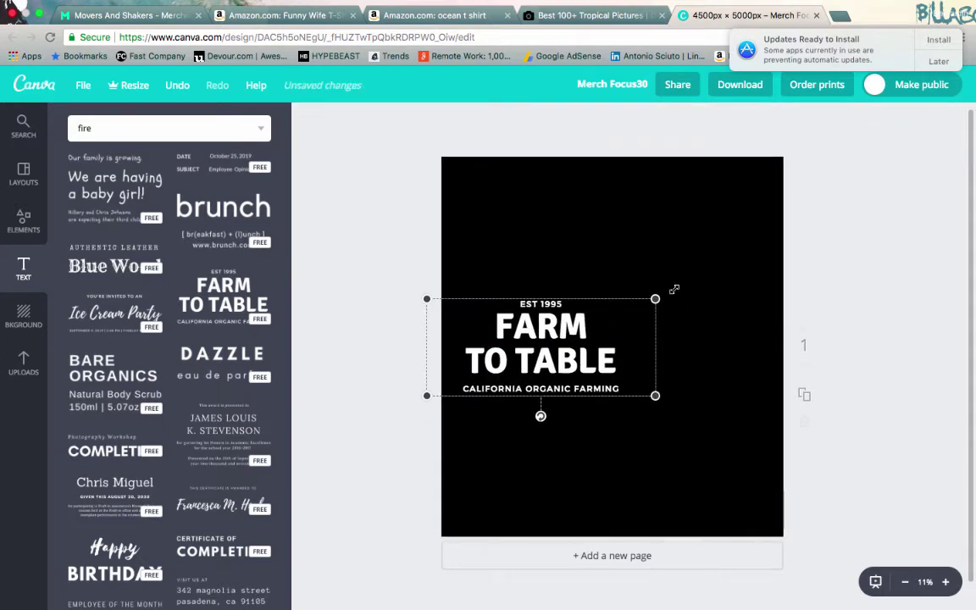
{"action": "left_click_drag", "start_coordinate": [655, 300], "coordinate": [838, 220]}
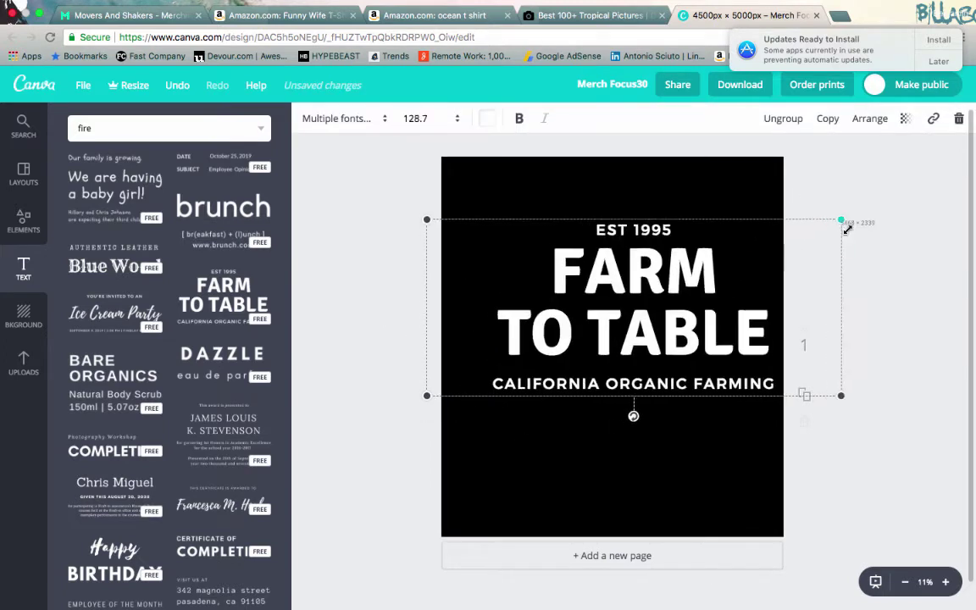
{"action": "left_click_drag", "start_coordinate": [591, 317], "coordinate": [614, 305]}
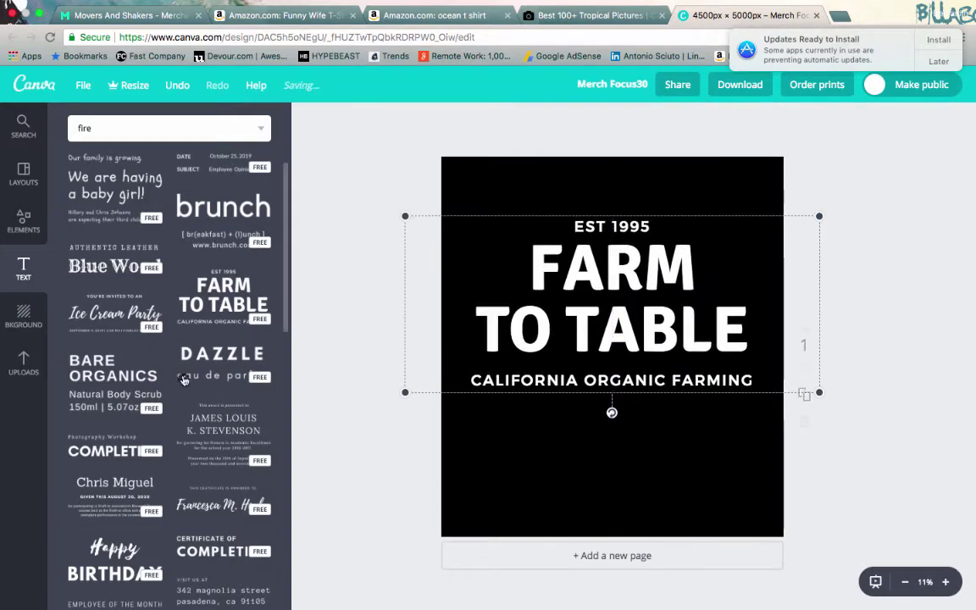
{"action": "scroll", "coordinate": [183, 381], "scroll_direction": "down", "scroll_amount": 5}
{"action": "scroll", "coordinate": [183, 381], "scroll_direction": "down", "scroll_amount": 4}
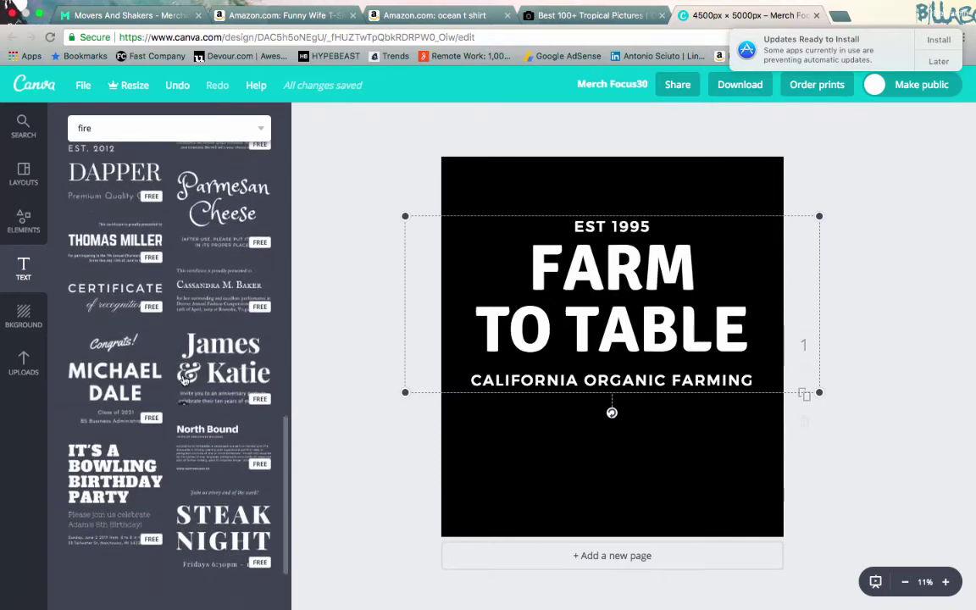
{"action": "scroll", "coordinate": [84, 392], "scroll_direction": "down", "scroll_amount": 9}
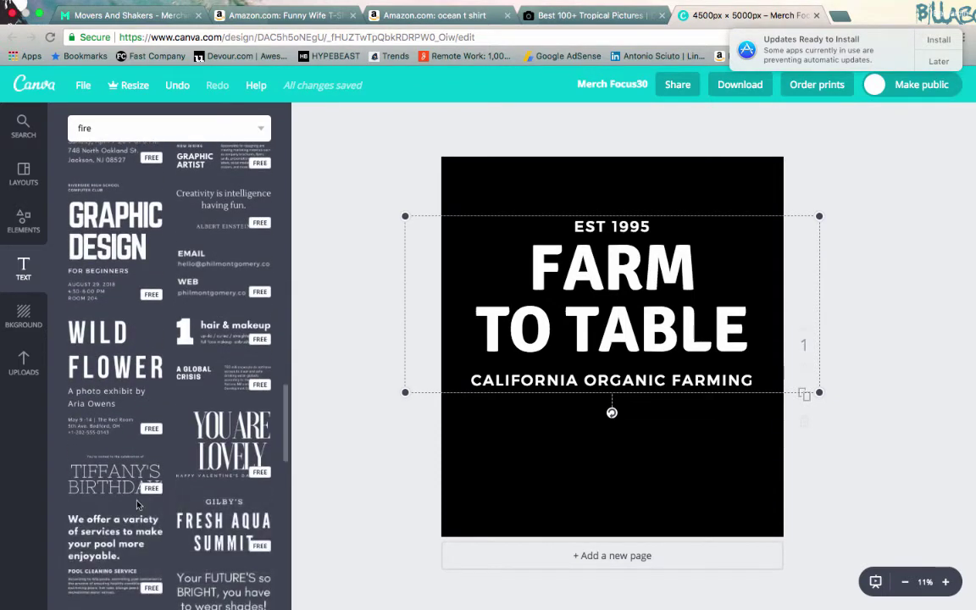
Step: Replace the FARM TO TABLE heading with MERCH FOCUS 30, spread over three lines
{"action": "left_click", "coordinate": [625, 268]}
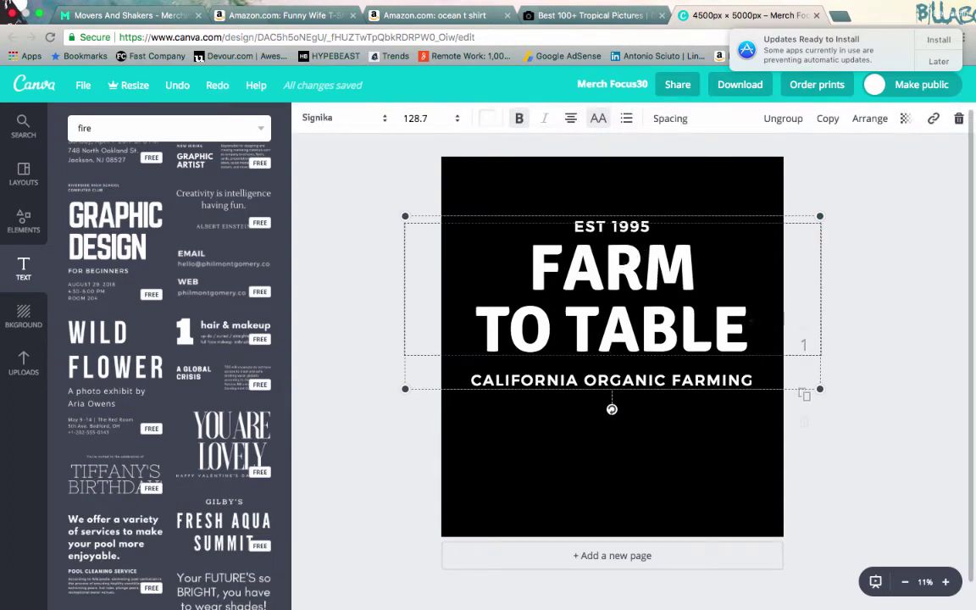
{"action": "key", "text": "super+a"}
{"action": "type", "text": "MERCH"}
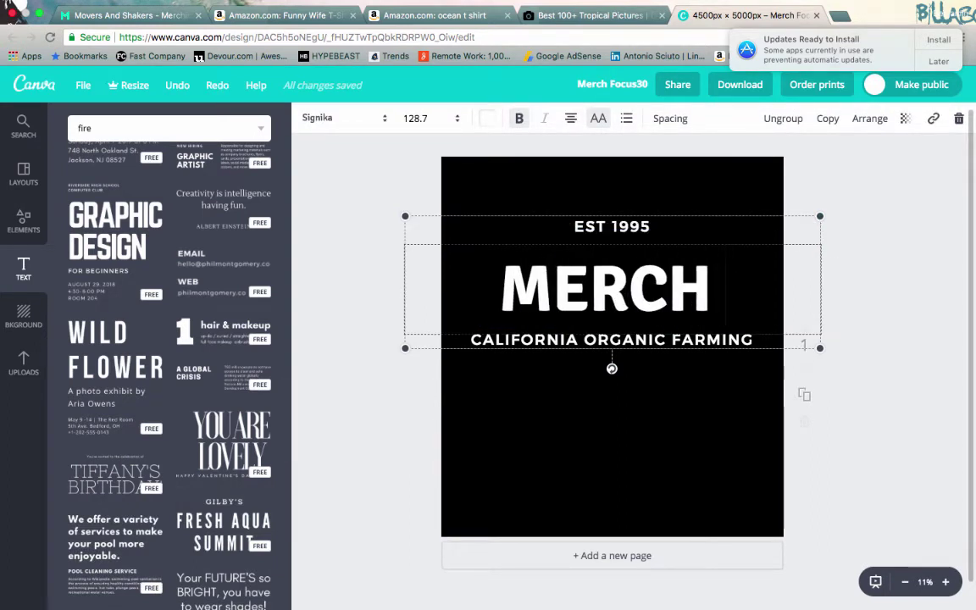
{"action": "type", "text": " FOCUS"}
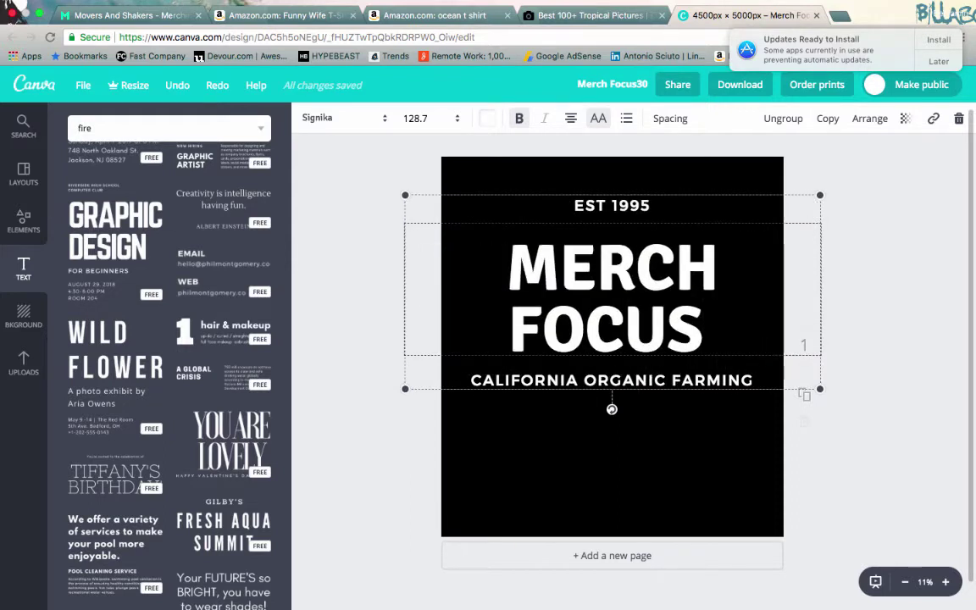
{"action": "key", "text": "BackSpace"}
{"action": "key", "text": "Return"}
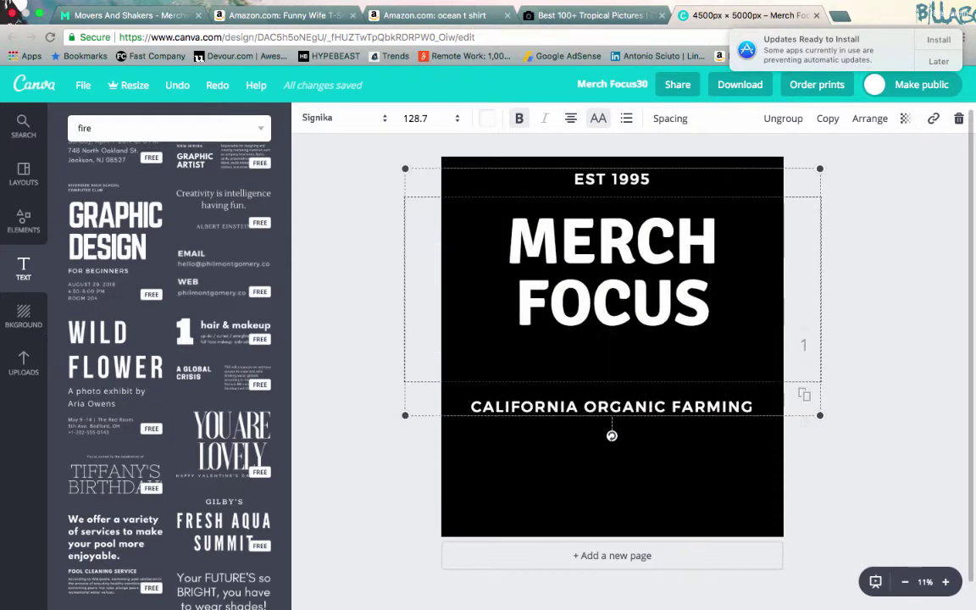
{"action": "type", "text": "30"}
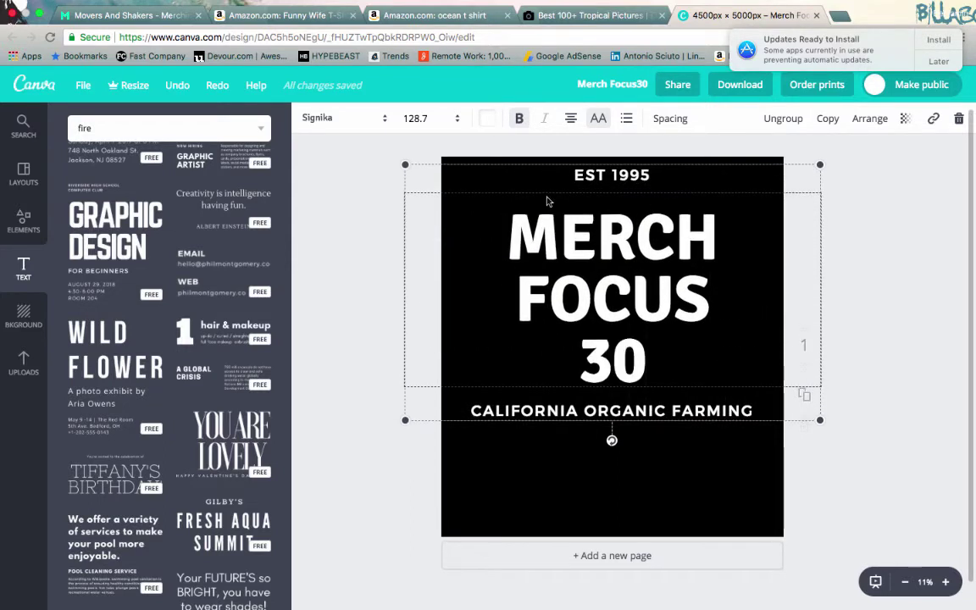
Step: Change the line above the heading to EST 2018 and the tagline below it to ALL OUT MERCH
{"action": "double_click", "coordinate": [628, 175]}
{"action": "type", "text": "2018"}
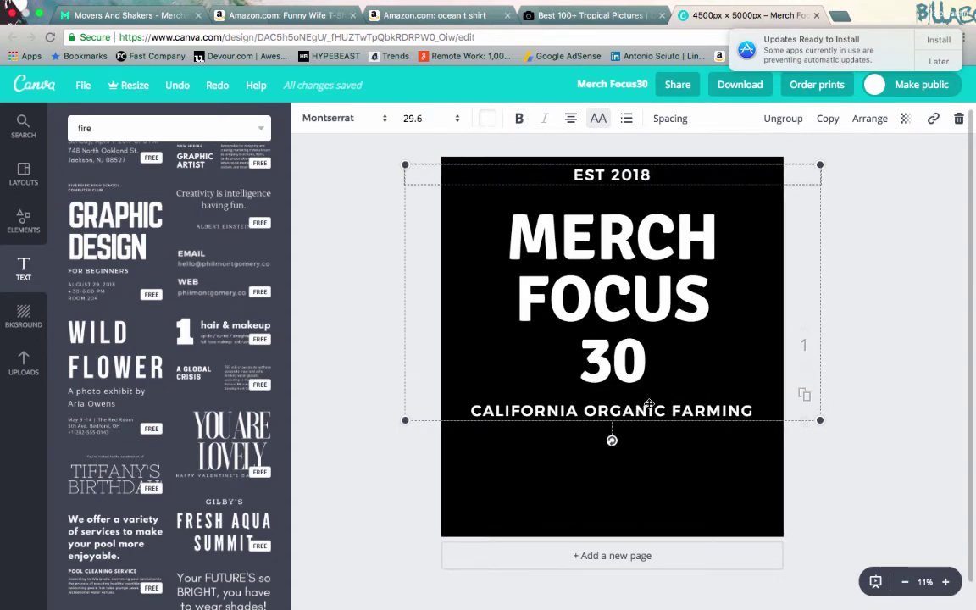
{"action": "left_click", "coordinate": [649, 404]}
{"action": "left_click", "coordinate": [621, 409]}
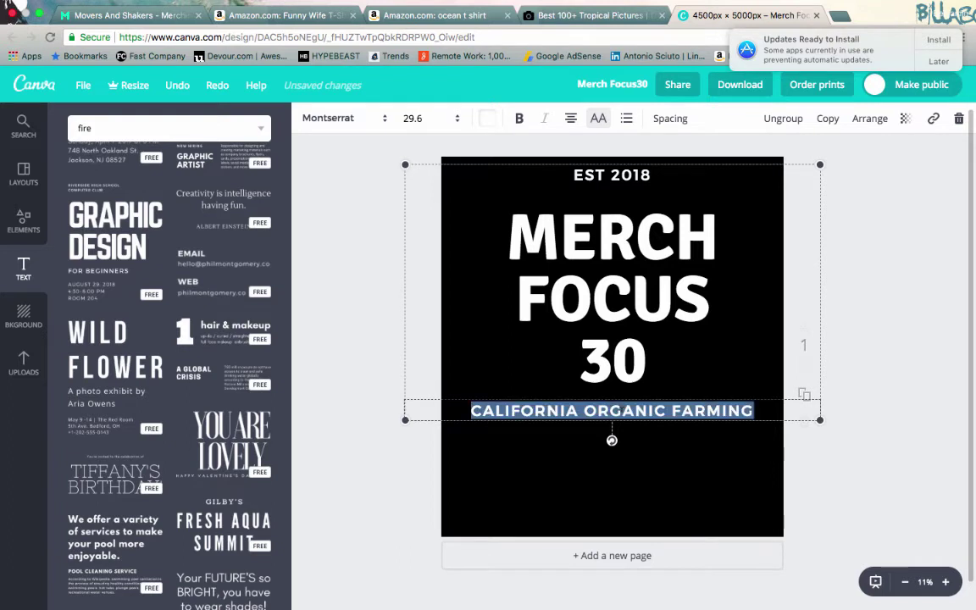
{"action": "type", "text": "ALL"}
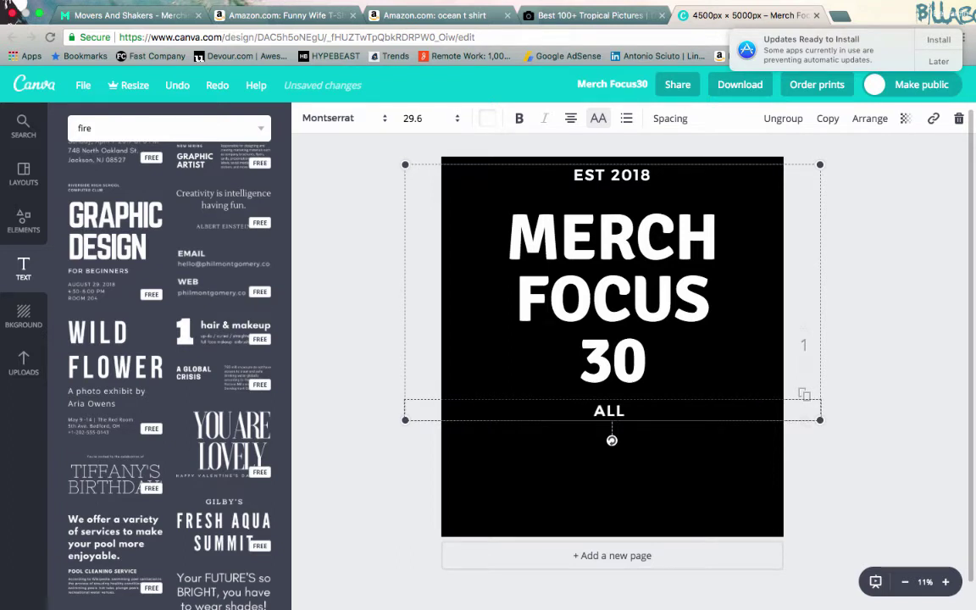
{"action": "type", "text": " OUT MERCH"}
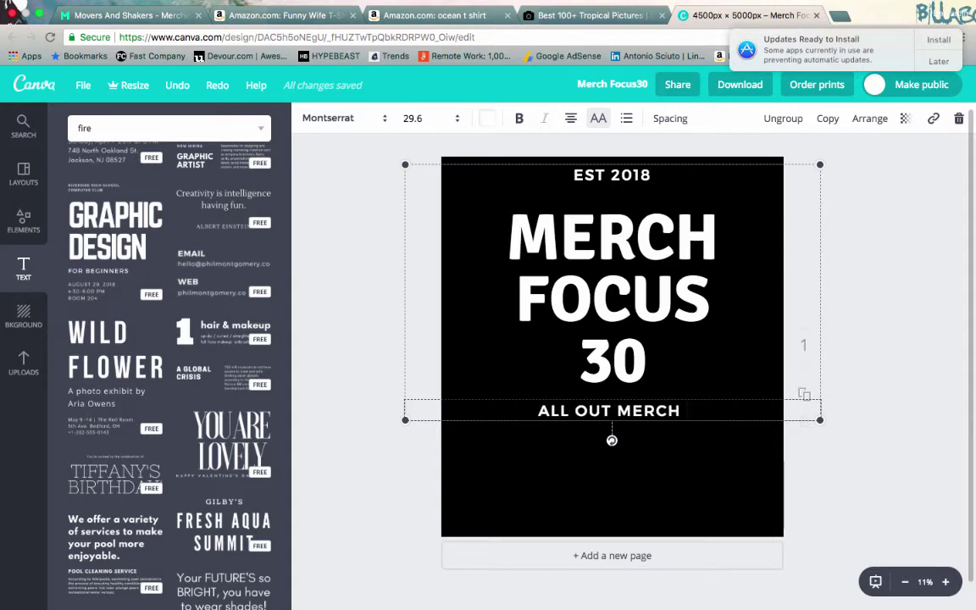
{"action": "left_click", "coordinate": [394, 497]}
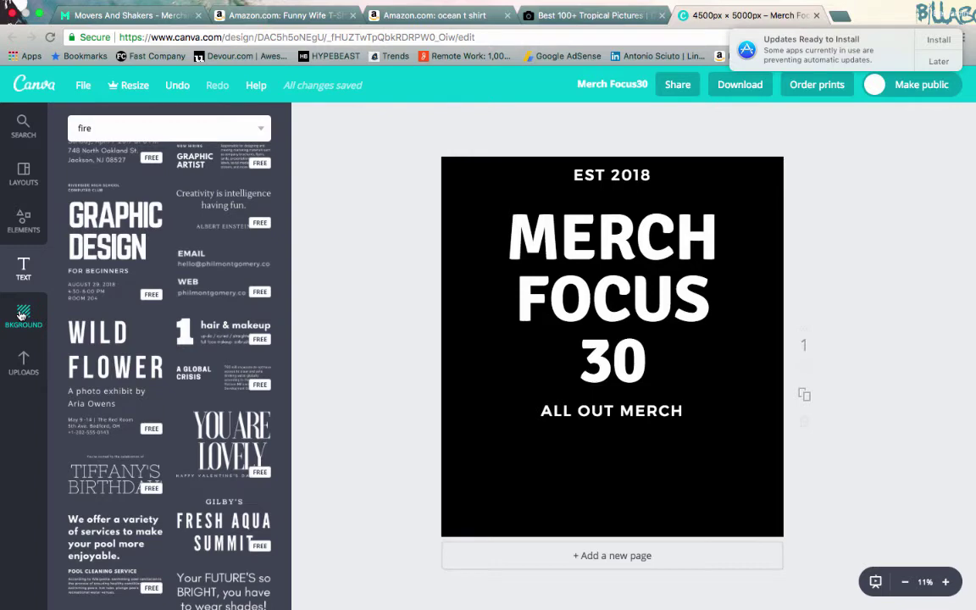
Step: Search the graphics library for money and look through the results for a suitable illustration
{"action": "left_click", "coordinate": [112, 129]}
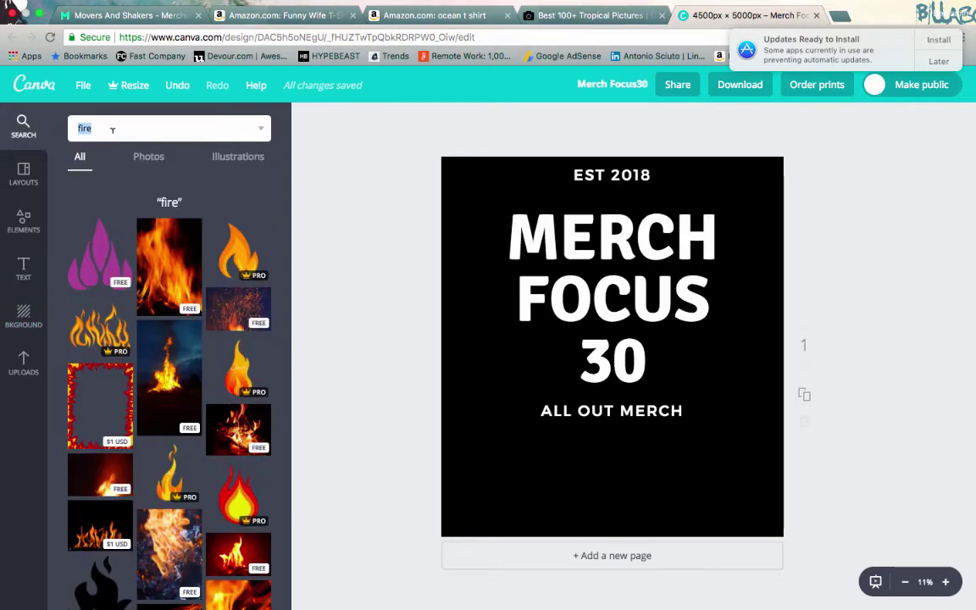
{"action": "type", "text": "money"}
{"action": "key", "text": "Return"}
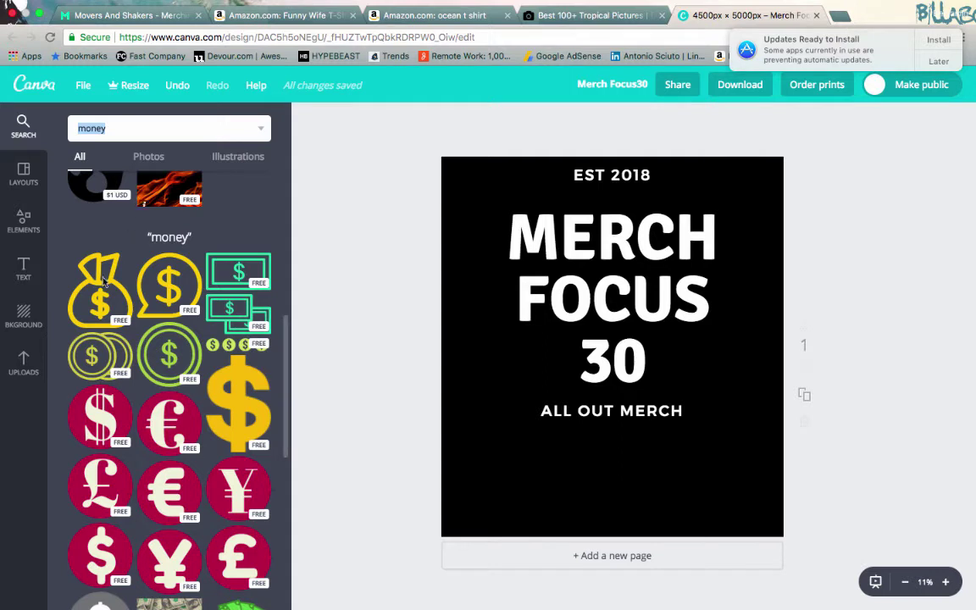
{"action": "scroll", "coordinate": [108, 350], "scroll_direction": "down", "scroll_amount": 3}
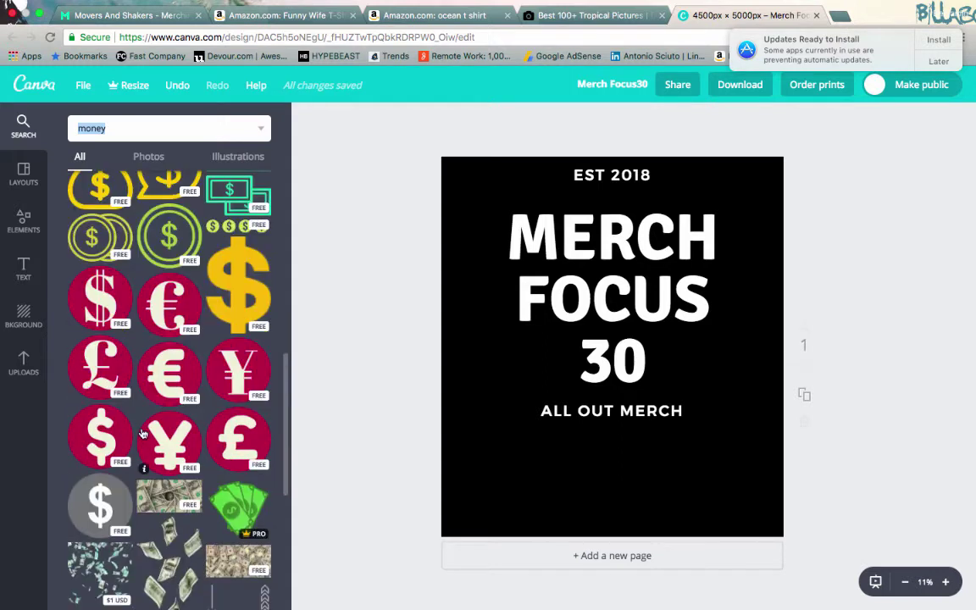
{"action": "scroll", "coordinate": [170, 365], "scroll_direction": "up", "scroll_amount": 5}
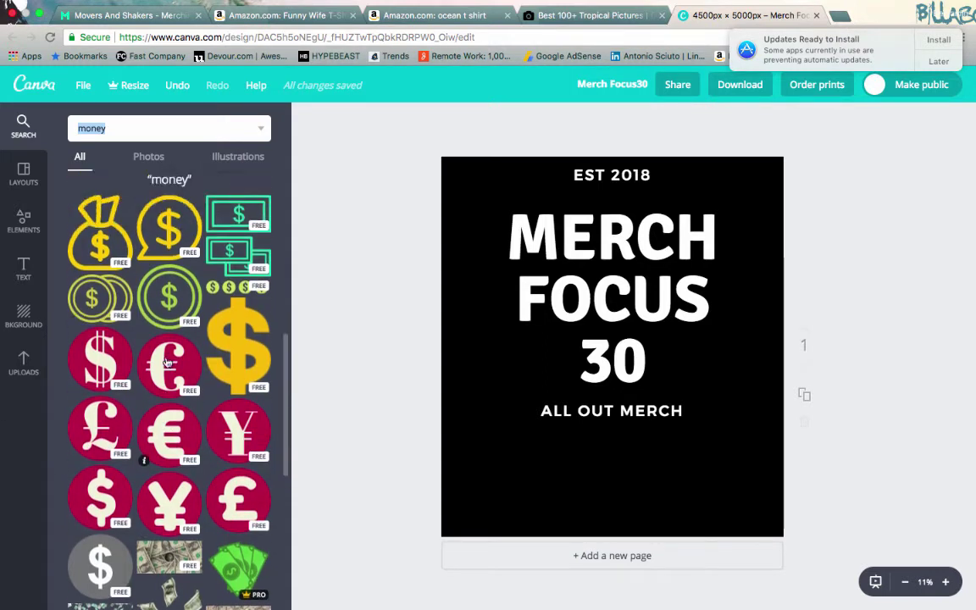
{"action": "scroll", "coordinate": [166, 363], "scroll_direction": "down", "scroll_amount": 1}
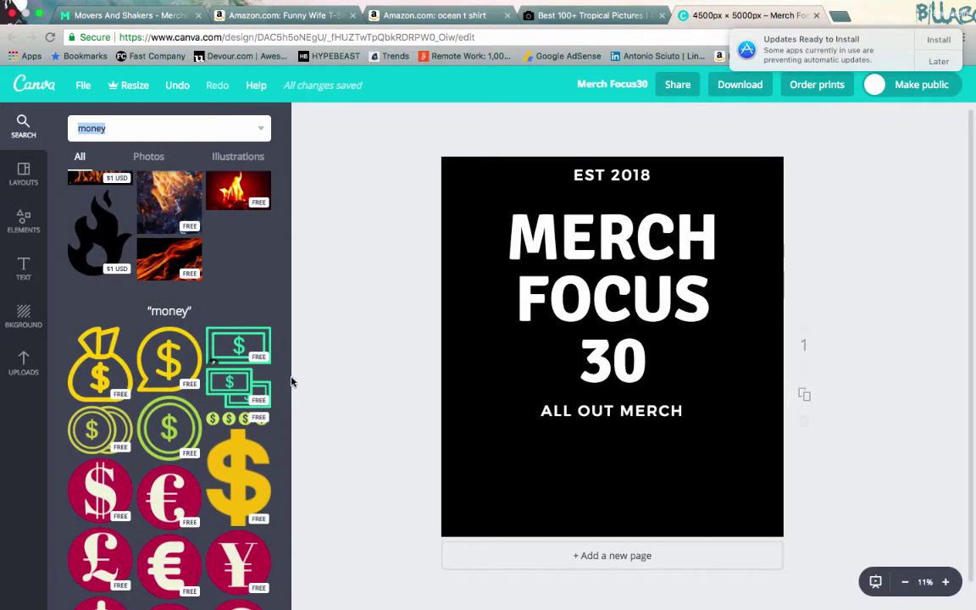
{"action": "scroll", "coordinate": [293, 381], "scroll_direction": "down", "scroll_amount": 1}
{"action": "scroll", "coordinate": [179, 428], "scroll_direction": "down", "scroll_amount": 3}
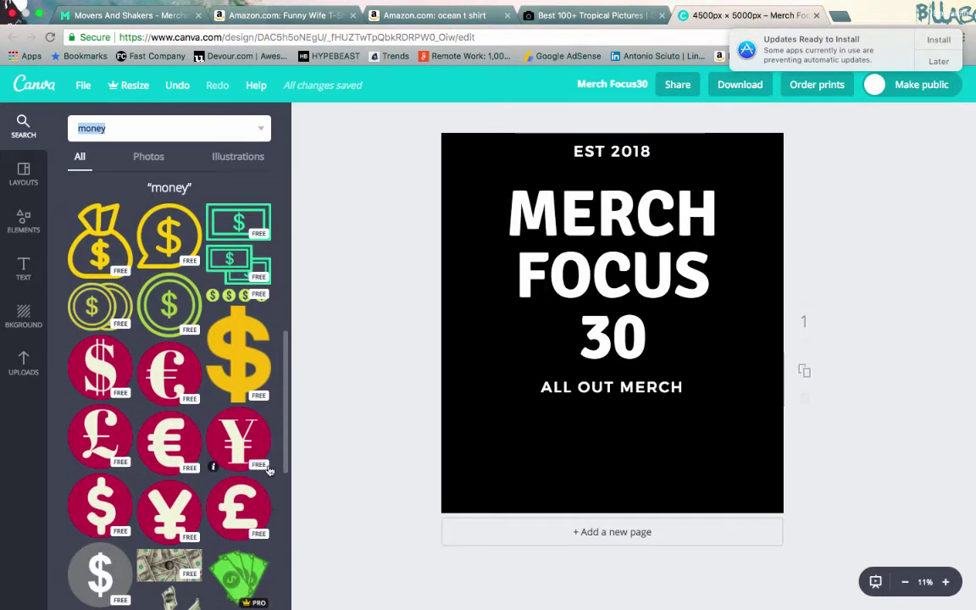
{"action": "scroll", "coordinate": [216, 547], "scroll_direction": "down", "scroll_amount": 3}
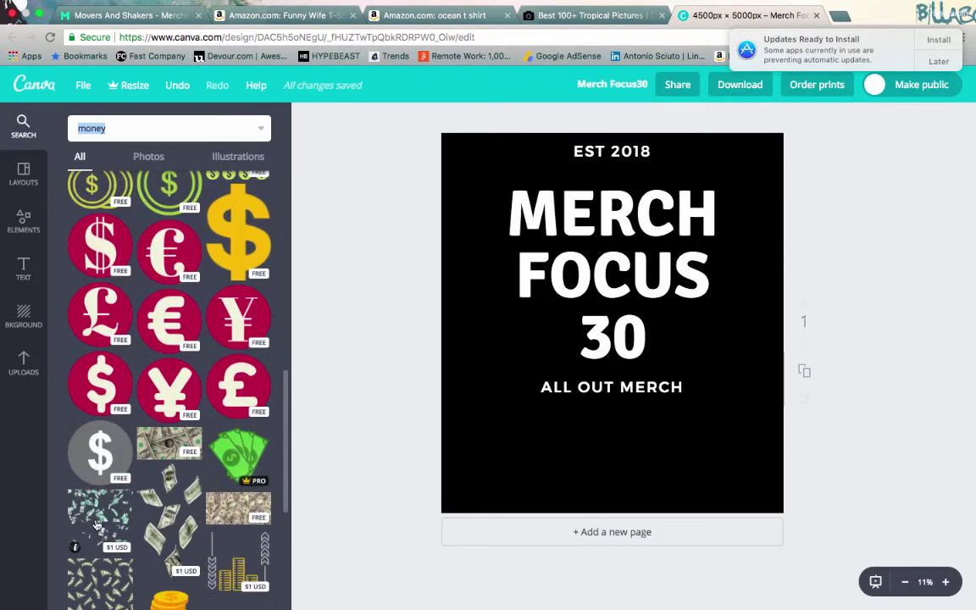
{"action": "scroll", "coordinate": [89, 474], "scroll_direction": "down", "scroll_amount": 3}
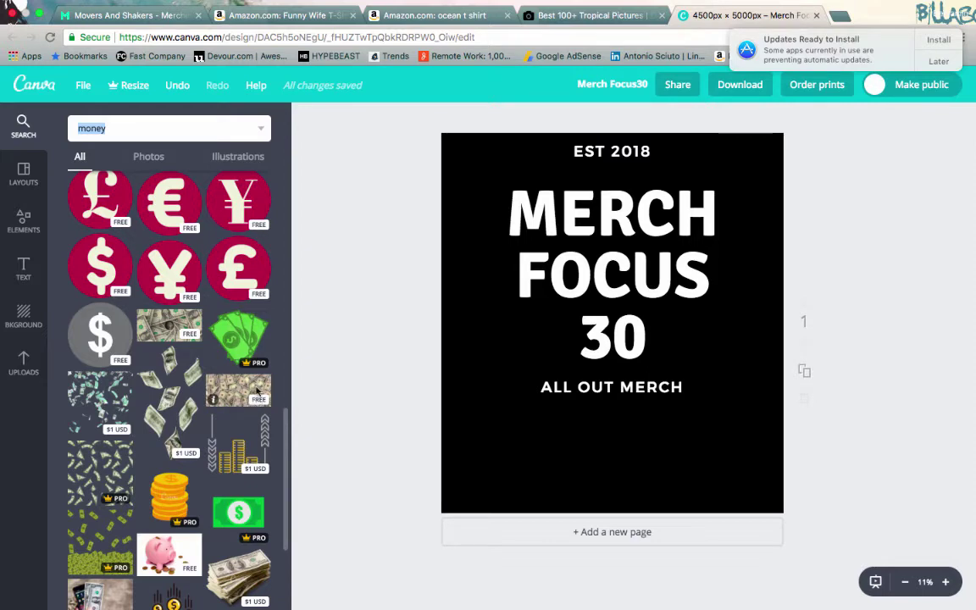
{"action": "scroll", "coordinate": [253, 365], "scroll_direction": "up", "scroll_amount": 3}
{"action": "scroll", "coordinate": [251, 353], "scroll_direction": "up", "scroll_amount": 2}
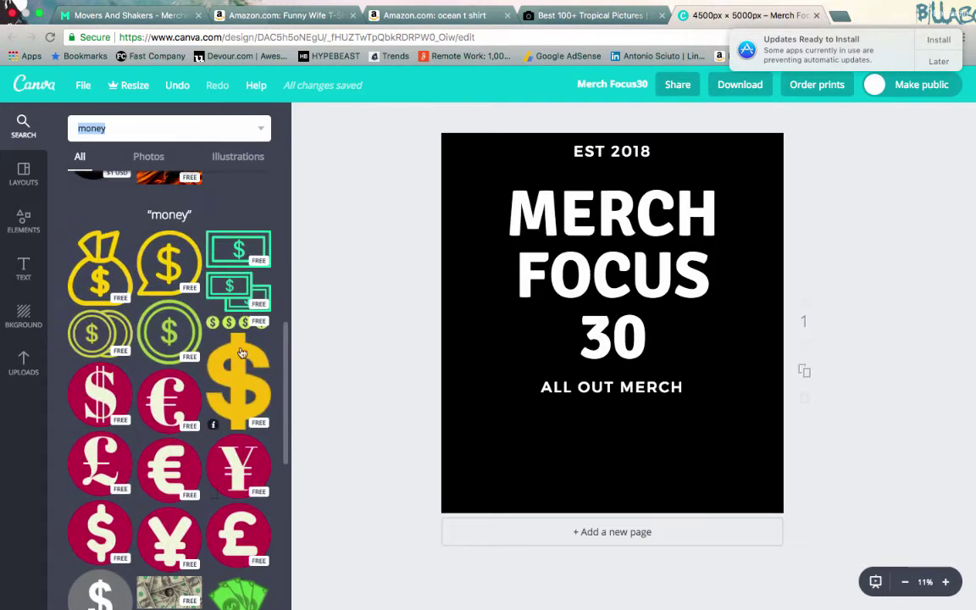
Step: Add the green stacked banknotes graphic, scale it down and place it at the left end of the ALL OUT MERCH tagline
{"action": "left_click_drag", "start_coordinate": [219, 263], "coordinate": [669, 436]}
{"action": "left_click_drag", "start_coordinate": [741, 511], "coordinate": [649, 456]}
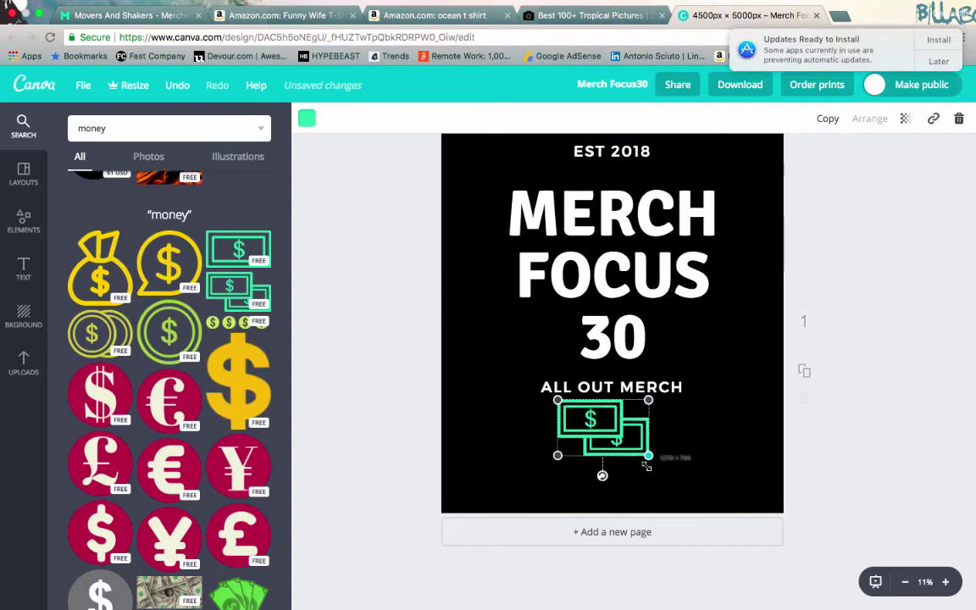
{"action": "left_click_drag", "start_coordinate": [581, 428], "coordinate": [498, 414]}
{"action": "left_click", "coordinate": [677, 500]}
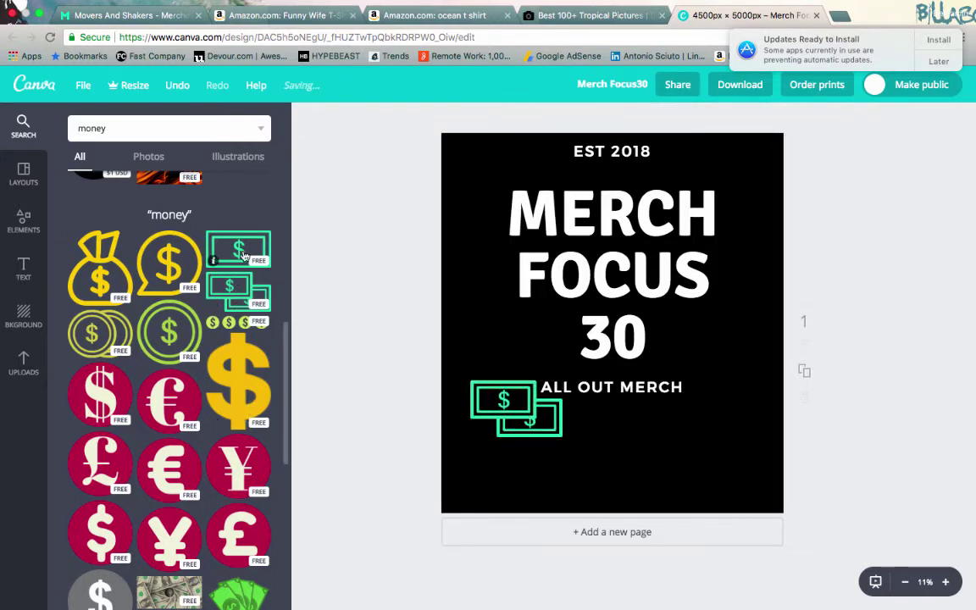
Step: Place the single green banknote graphic right of the ALL OUT MERCH tagline and shift the stacked banknotes slightly further left
{"action": "left_click_drag", "start_coordinate": [236, 289], "coordinate": [721, 396]}
{"action": "left_click", "coordinate": [939, 61]}
{"action": "left_click", "coordinate": [960, 122]}
{"action": "left_click_drag", "start_coordinate": [711, 415], "coordinate": [722, 409]}
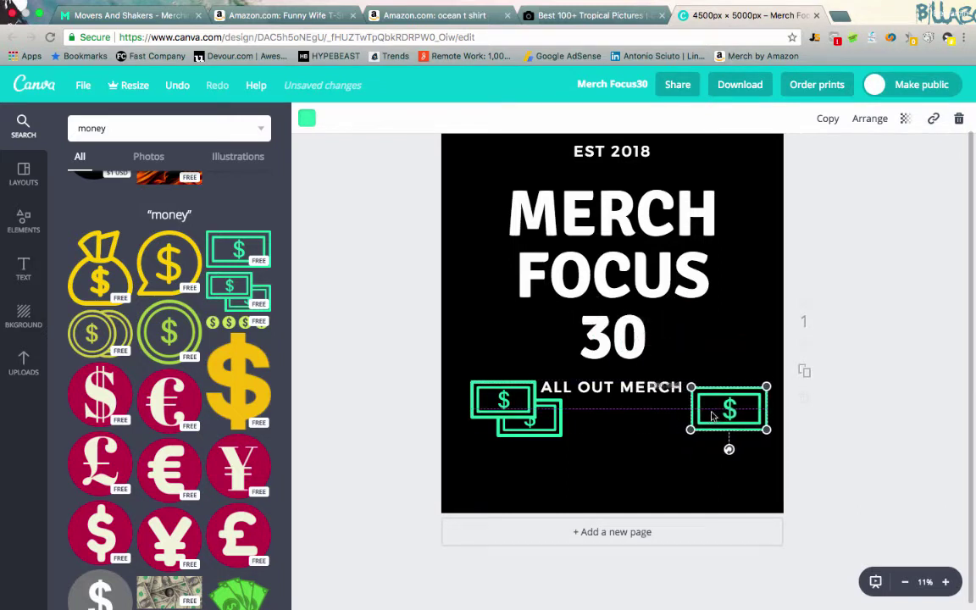
{"action": "left_click", "coordinate": [660, 414]}
{"action": "left_click_drag", "start_coordinate": [505, 419], "coordinate": [491, 420]}
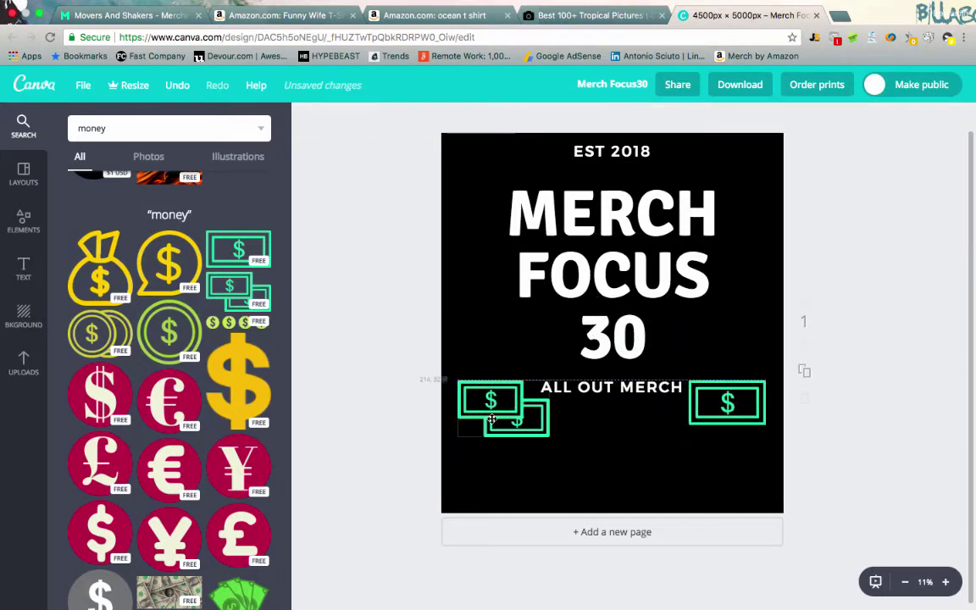
Step: Delete the single green banknote graphic beside the ALL OUT MERCH tagline
{"action": "left_click", "coordinate": [590, 477]}
{"action": "left_click", "coordinate": [741, 416]}
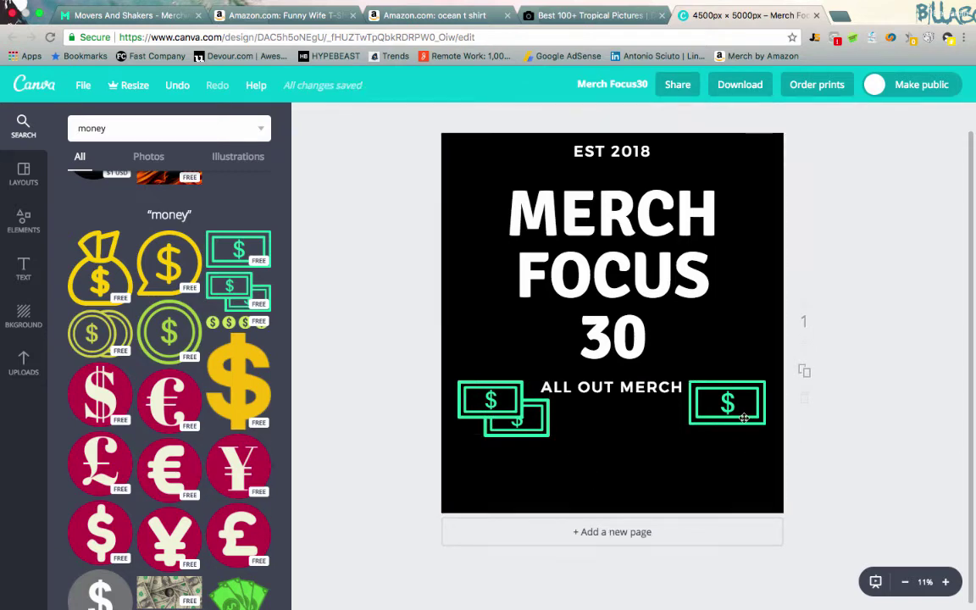
{"action": "key", "text": "Delete"}
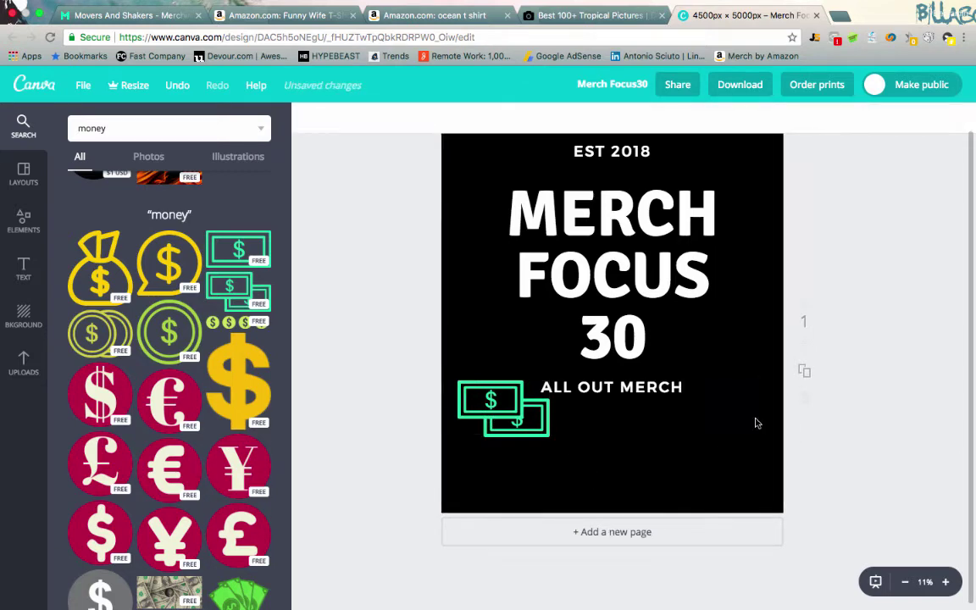
Step: Duplicate the green stacked banknotes graphic and place one copy at each end of the ALL OUT MERCH tagline
{"action": "left_click", "coordinate": [503, 424]}
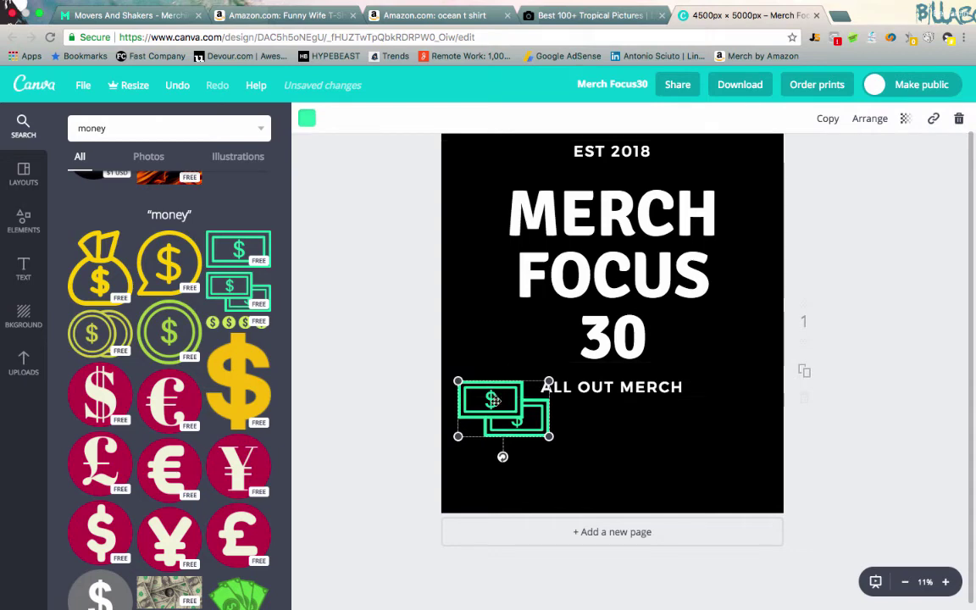
{"action": "left_click_drag", "start_coordinate": [483, 408], "coordinate": [669, 432]}
{"action": "key", "text": "super+d"}
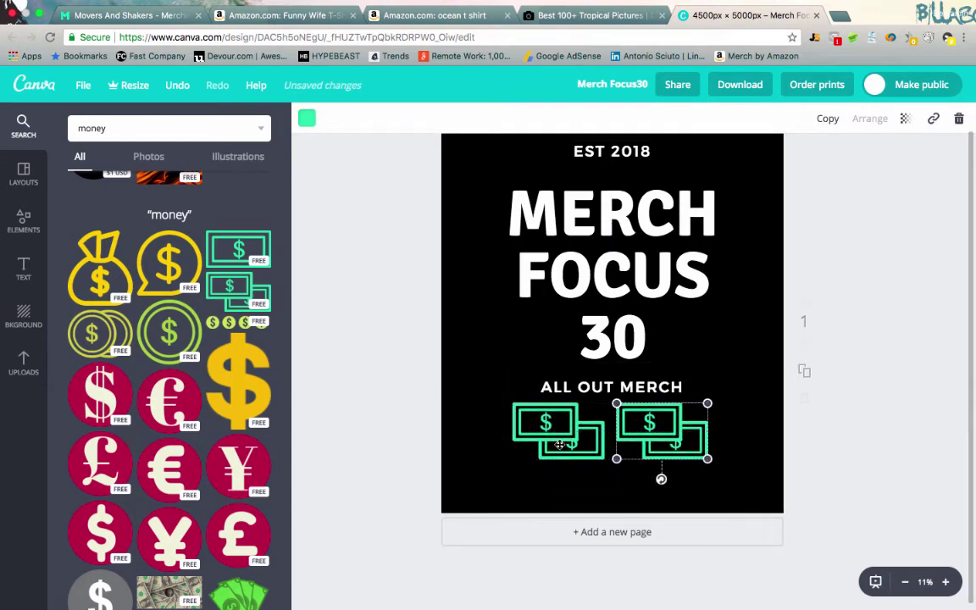
{"action": "left_click_drag", "start_coordinate": [521, 437], "coordinate": [475, 422]}
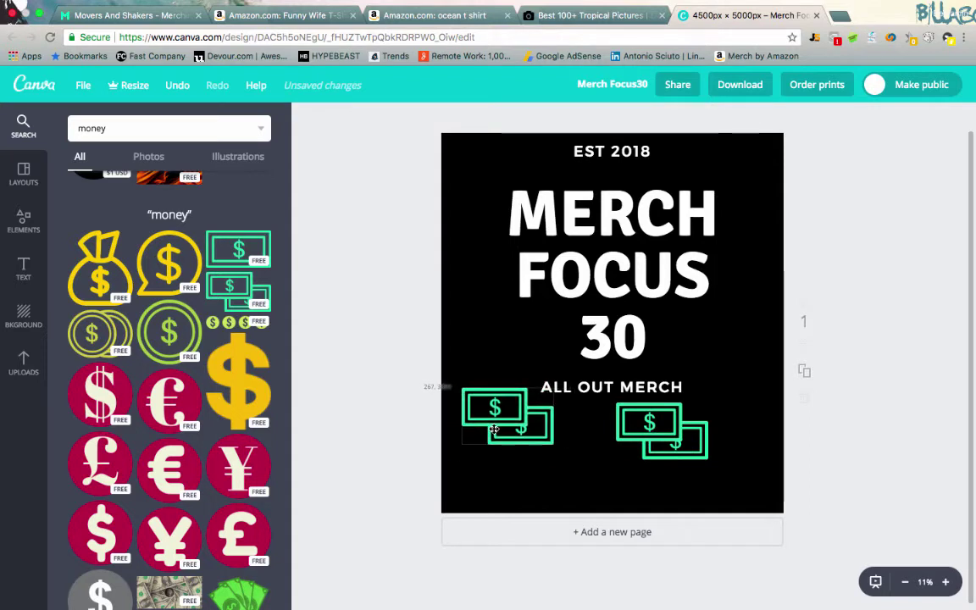
{"action": "left_click_drag", "start_coordinate": [681, 441], "coordinate": [716, 437]}
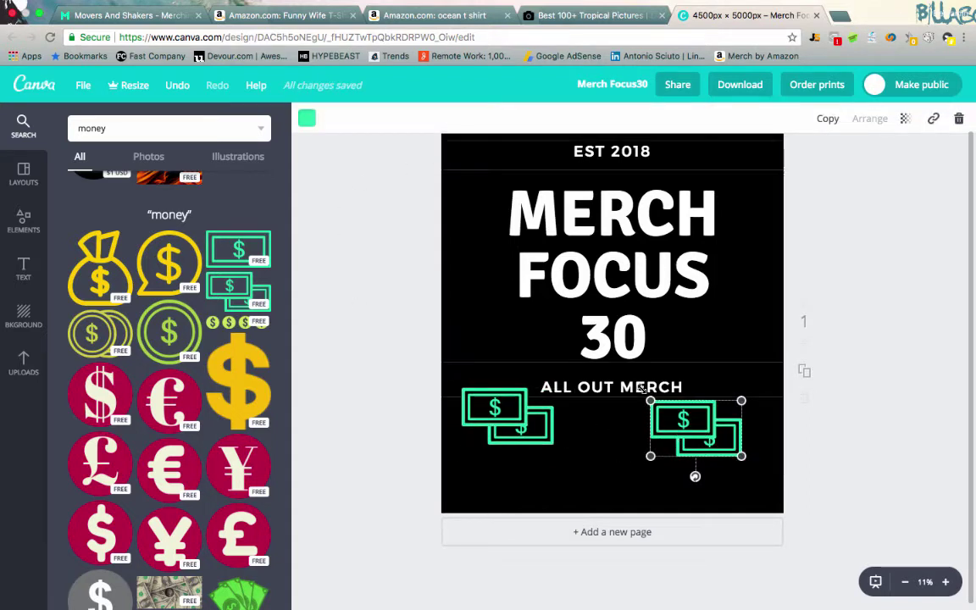
Step: Adjust both stacked banknotes graphics outward so they sit level with each other, clear of the ALL OUT MERCH tagline
{"action": "left_click_drag", "start_coordinate": [696, 480], "coordinate": [695, 517]}
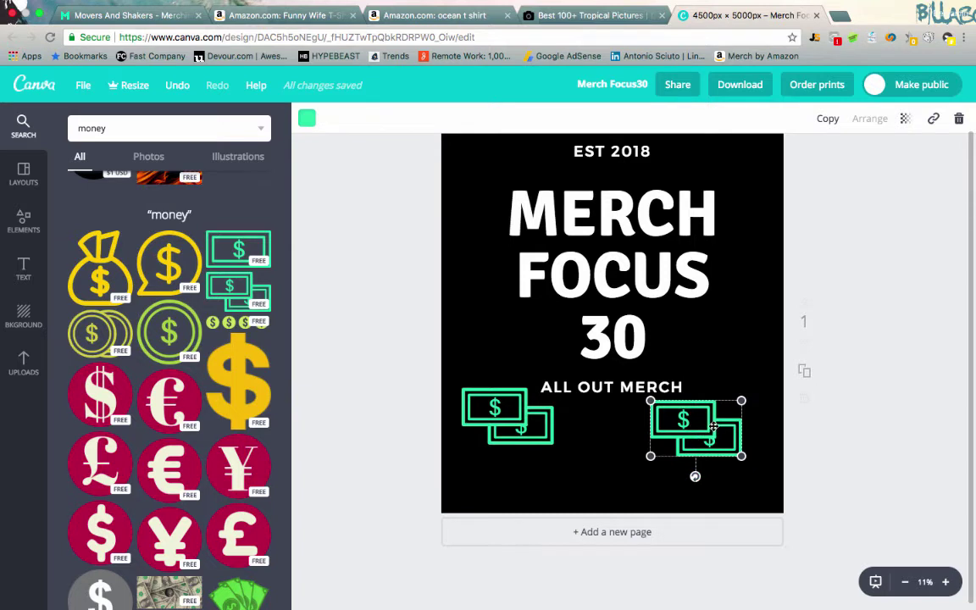
{"action": "left_click_drag", "start_coordinate": [691, 441], "coordinate": [731, 428]}
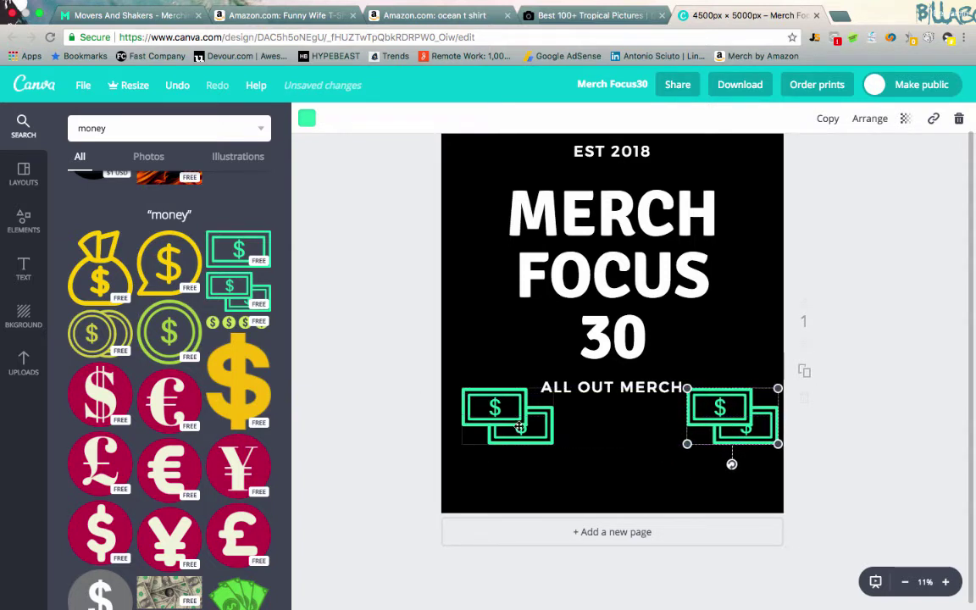
{"action": "left_click_drag", "start_coordinate": [513, 415], "coordinate": [506, 414]}
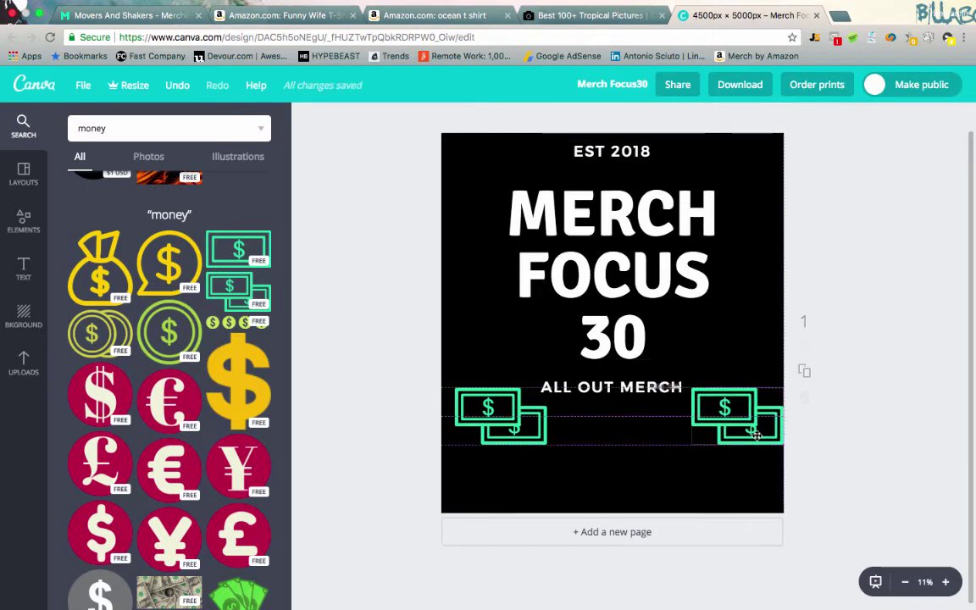
{"action": "left_click_drag", "start_coordinate": [758, 436], "coordinate": [762, 435]}
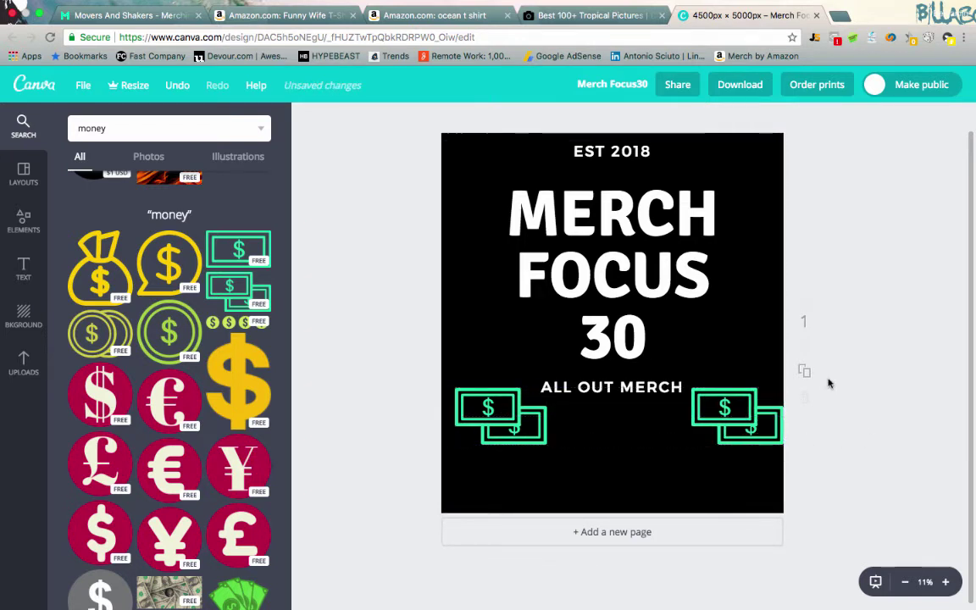
Step: Download the finished Merch Focus30 design as a PNG file
{"action": "left_click", "coordinate": [740, 85]}
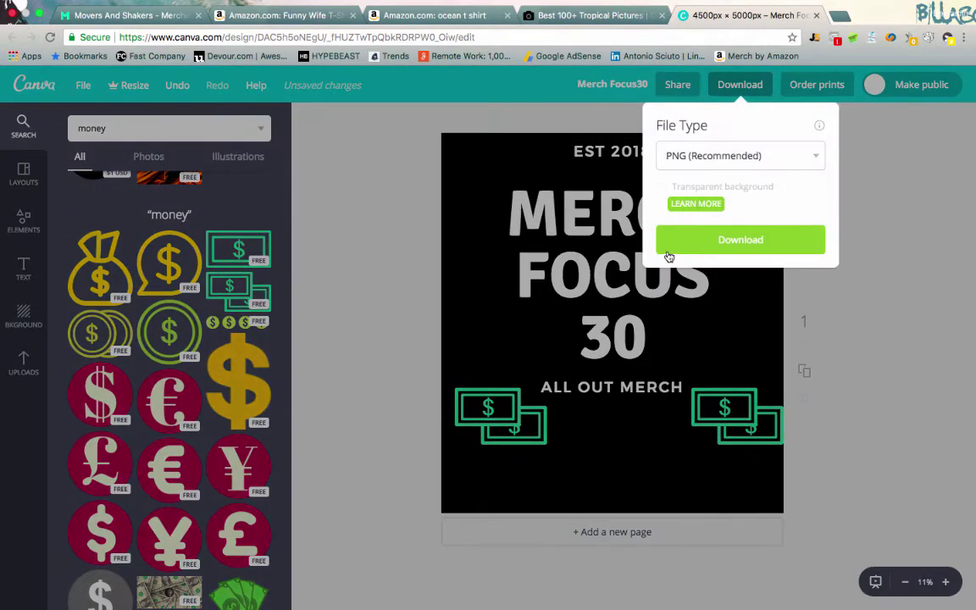
{"action": "left_click", "coordinate": [736, 246]}
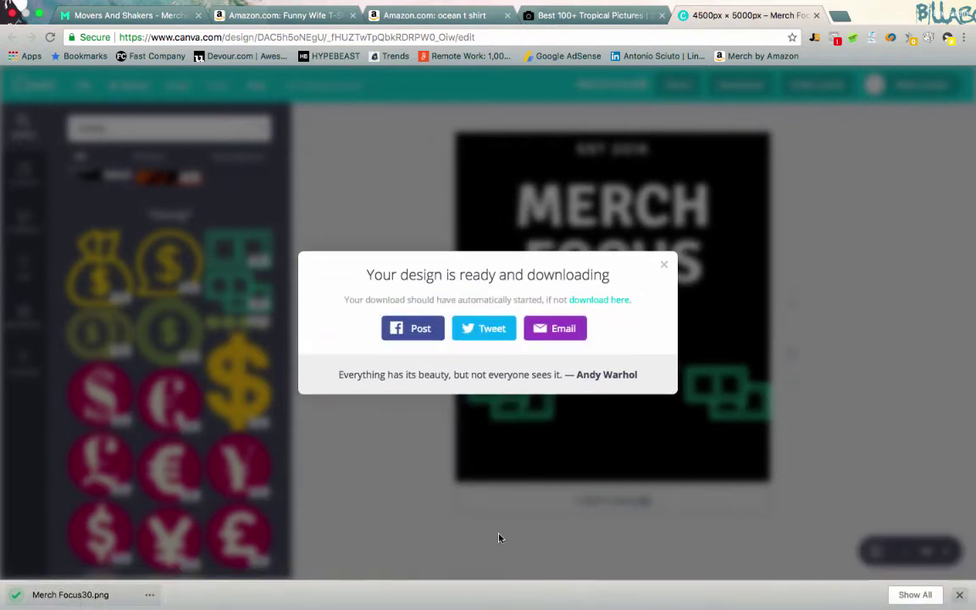
Step: Switch to Photoshop and open Merch Focus30.png from the Downloads folder
{"action": "key", "text": "F11"}
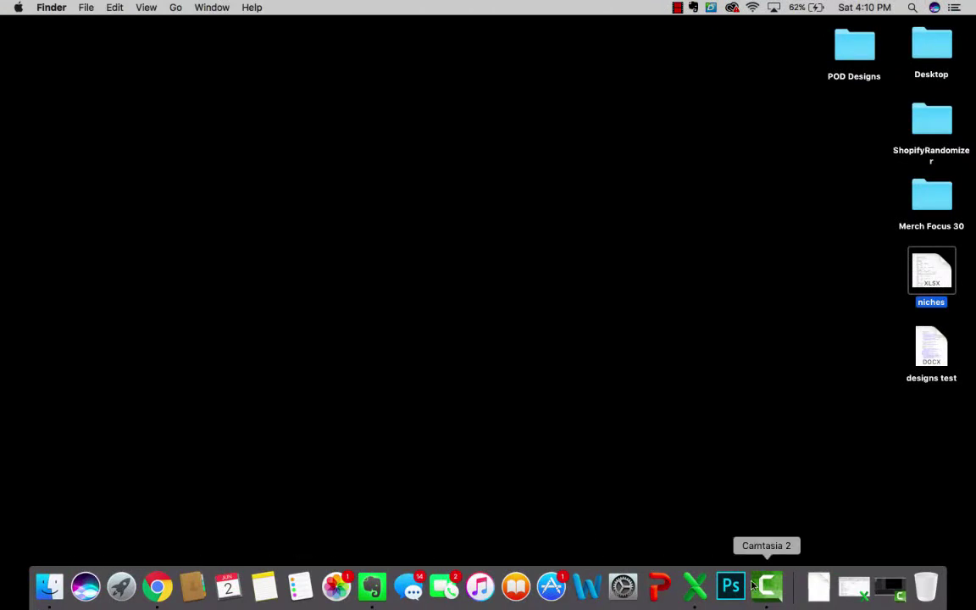
{"action": "left_click", "coordinate": [738, 589]}
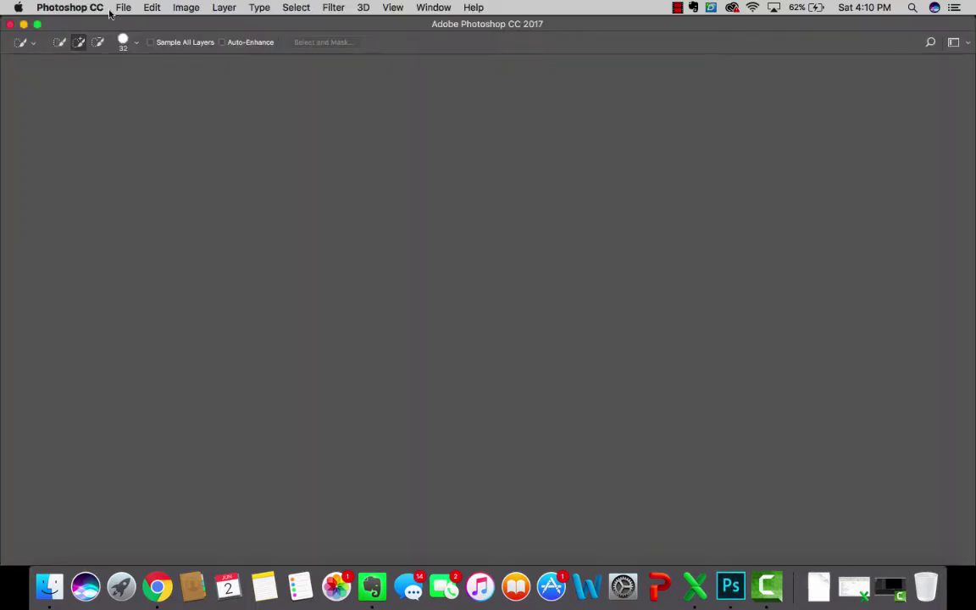
{"action": "left_click", "coordinate": [123, 8]}
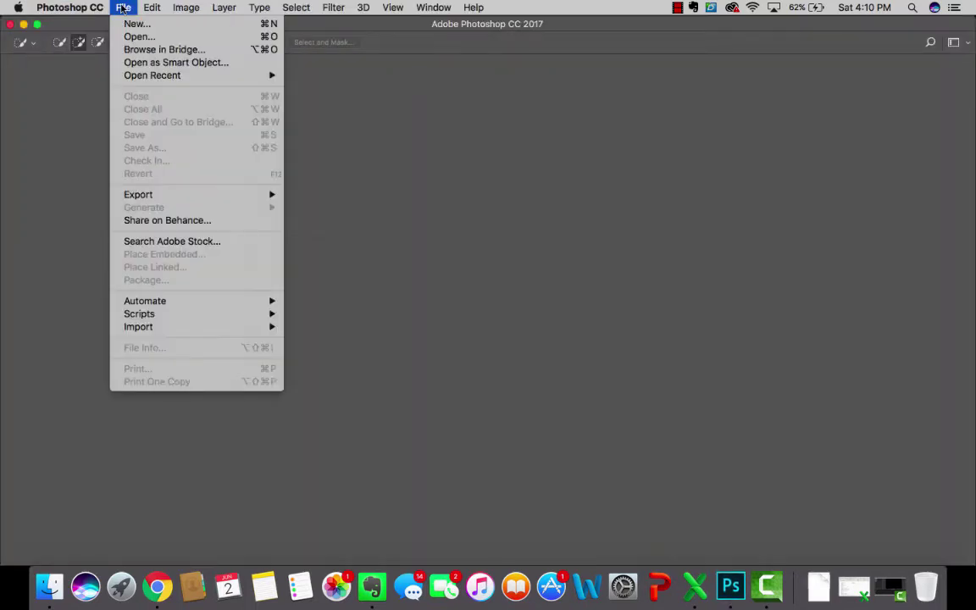
{"action": "left_click", "coordinate": [129, 37]}
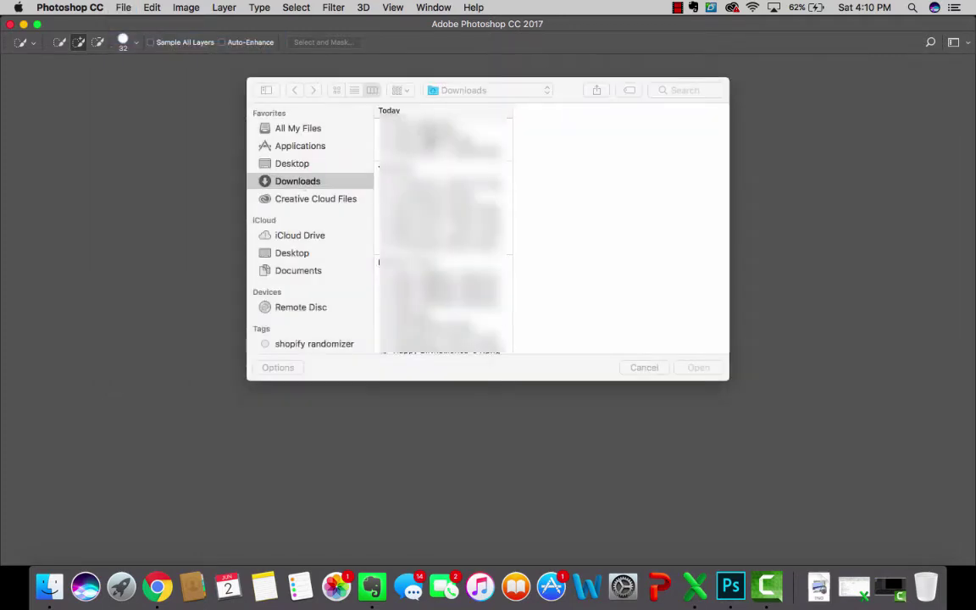
{"action": "double_click", "coordinate": [430, 138]}
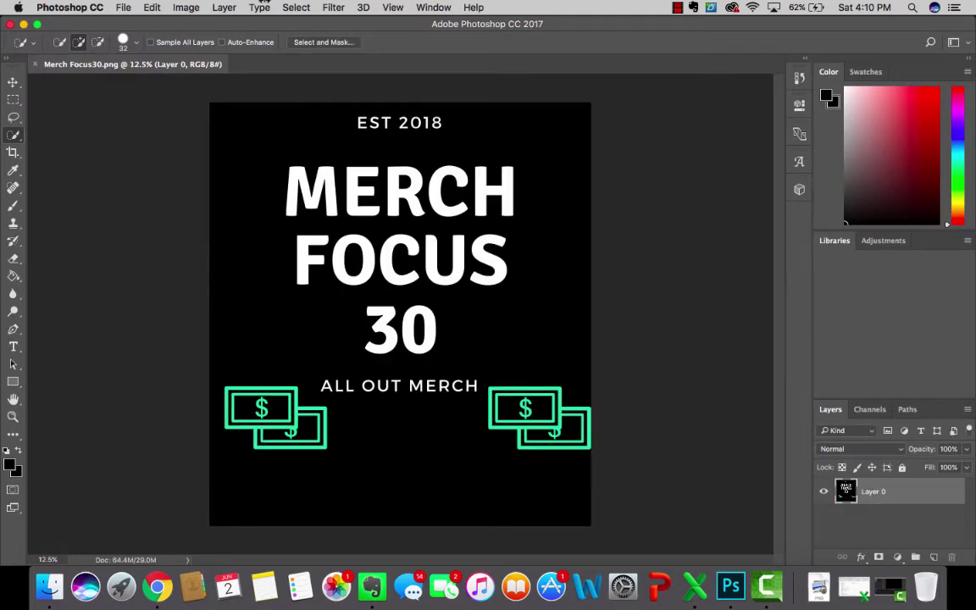
Step: Select the black background with Color Range at fuzziness 200 and delete it from the layer
{"action": "left_click", "coordinate": [296, 7]}
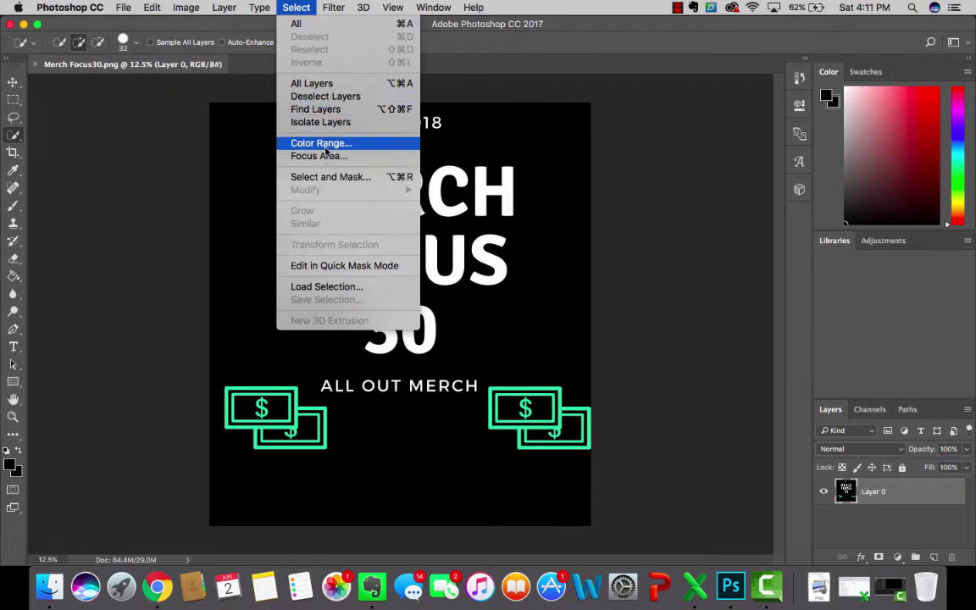
{"action": "left_click", "coordinate": [326, 145]}
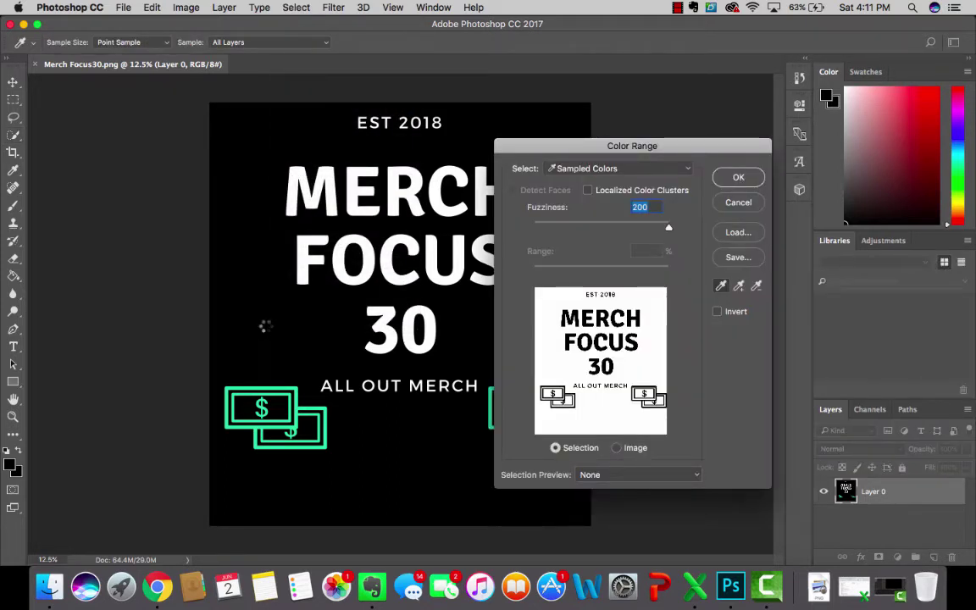
{"action": "key", "text": "Return"}
{"action": "key", "text": "Delete"}
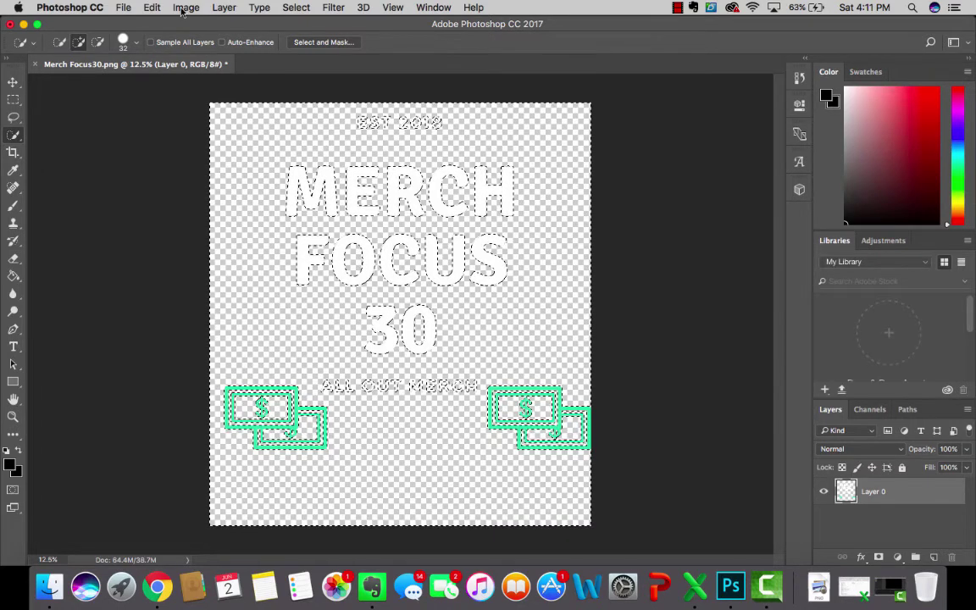
Step: Switch the canvas size units to pixels and set the canvas height to 5400 pixels
{"action": "left_click", "coordinate": [185, 7]}
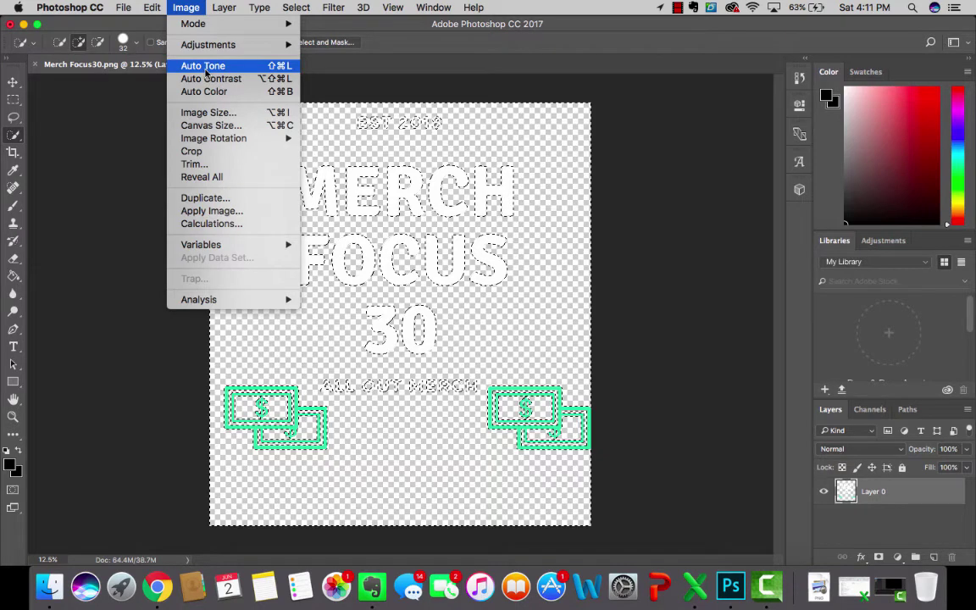
{"action": "left_click", "coordinate": [211, 126]}
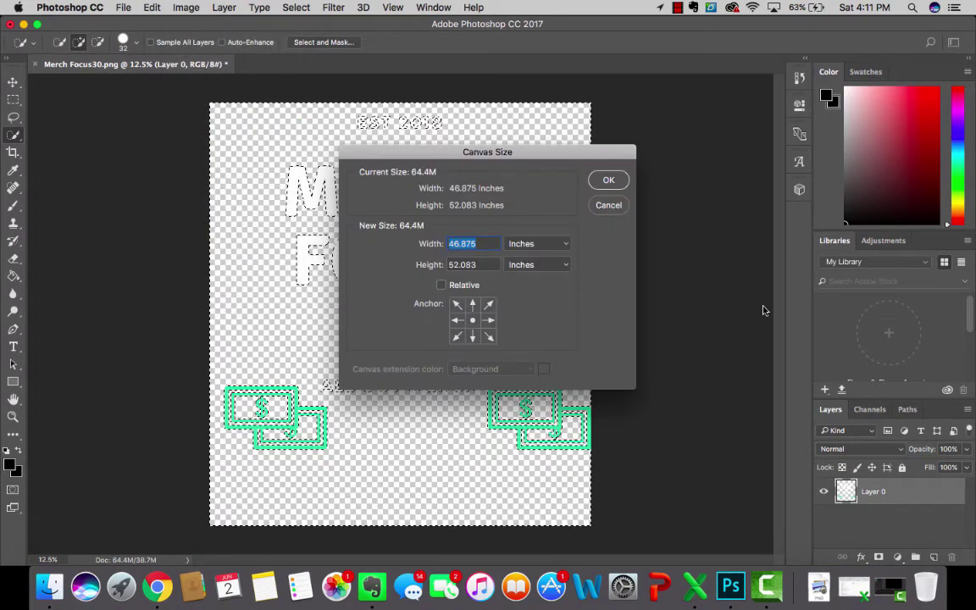
{"action": "left_click", "coordinate": [569, 239]}
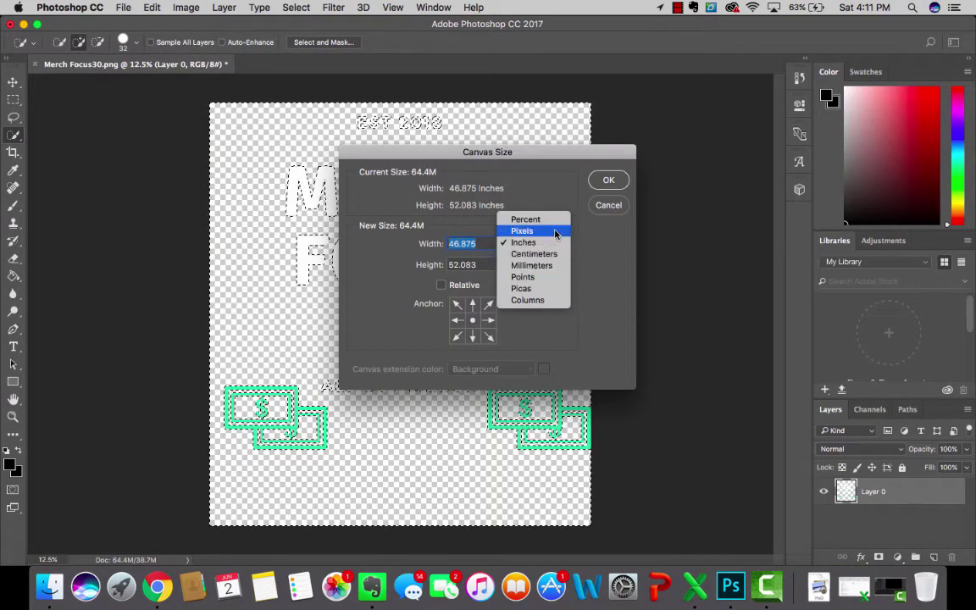
{"action": "left_click", "coordinate": [551, 225]}
{"action": "double_click", "coordinate": [453, 266]}
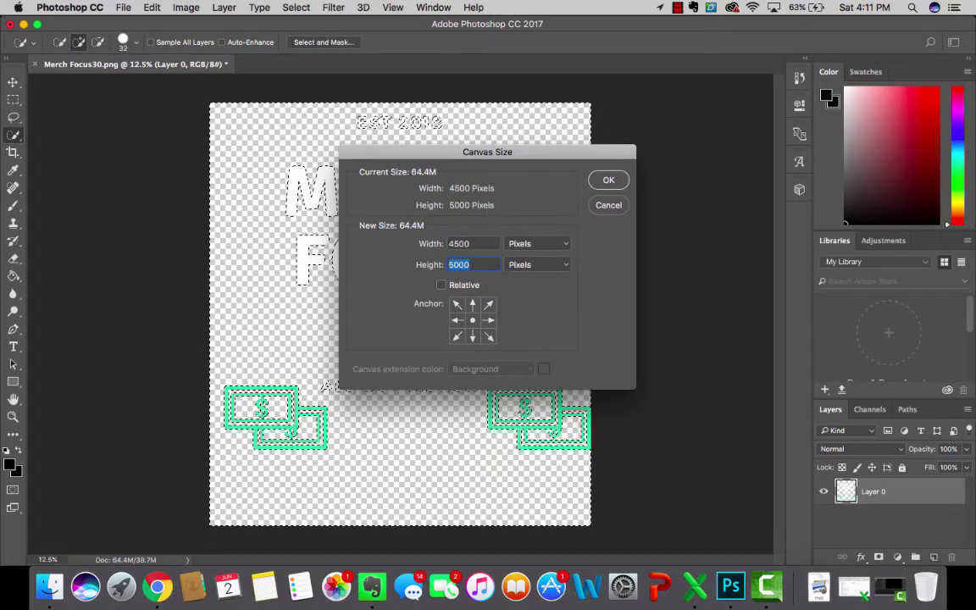
{"action": "type", "text": "5400"}
{"action": "left_click", "coordinate": [609, 181]}
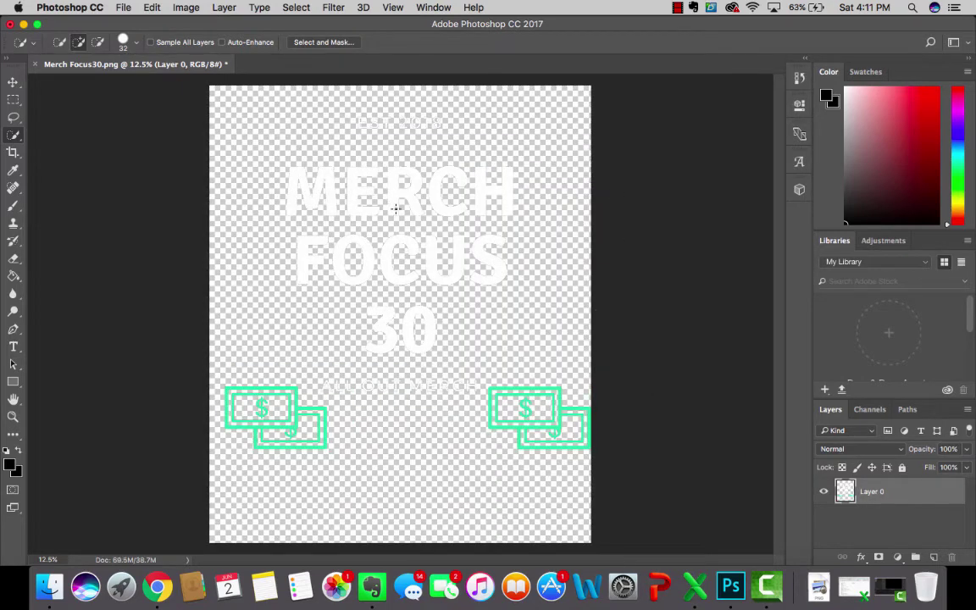
Step: Move the artwork layer slightly left with the Move tool to balance its side margins, then save the file
{"action": "left_click", "coordinate": [12, 81]}
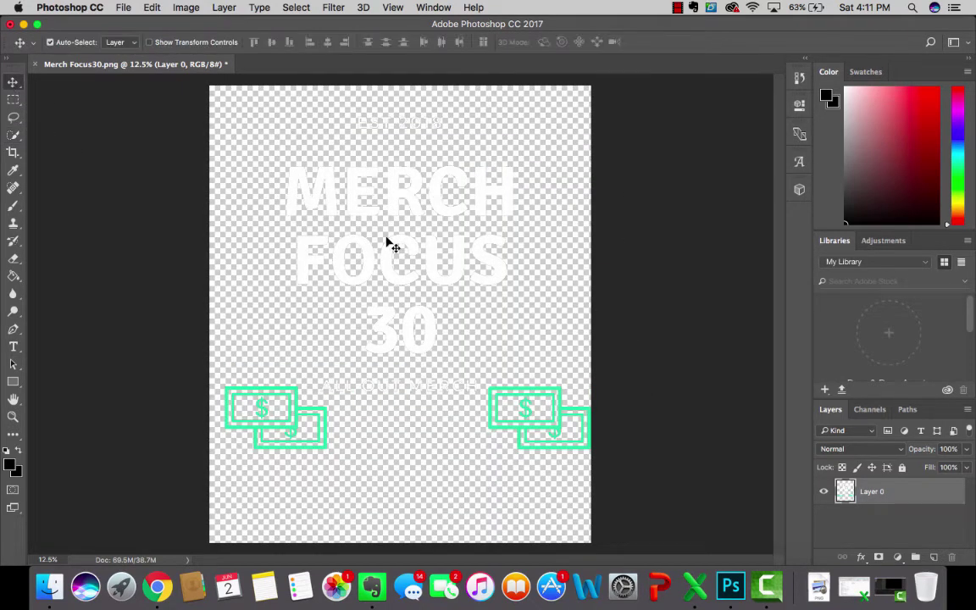
{"action": "left_click_drag", "start_coordinate": [374, 244], "coordinate": [405, 252]}
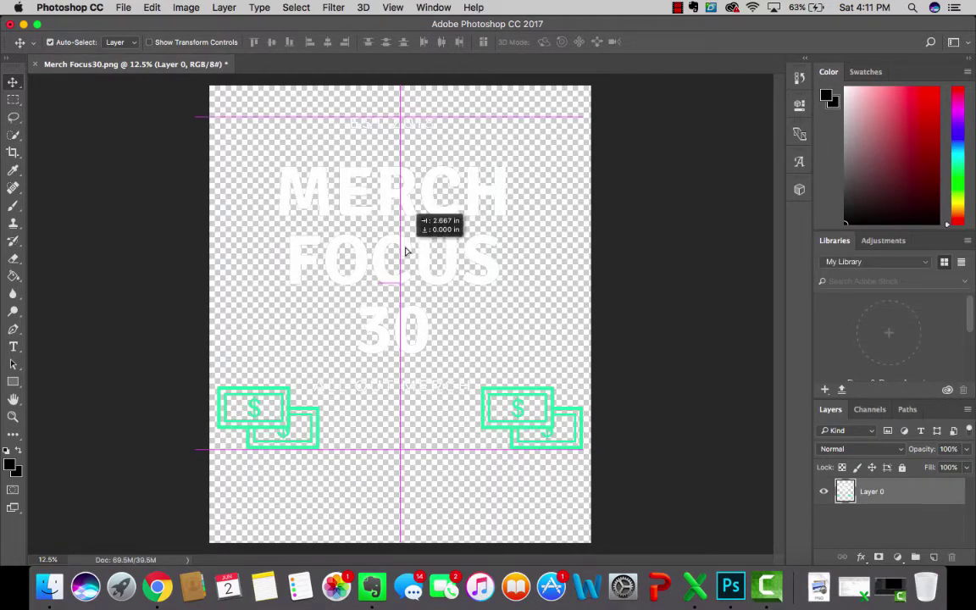
{"action": "left_click_drag", "start_coordinate": [405, 252], "coordinate": [406, 251]}
{"action": "left_click", "coordinate": [716, 335]}
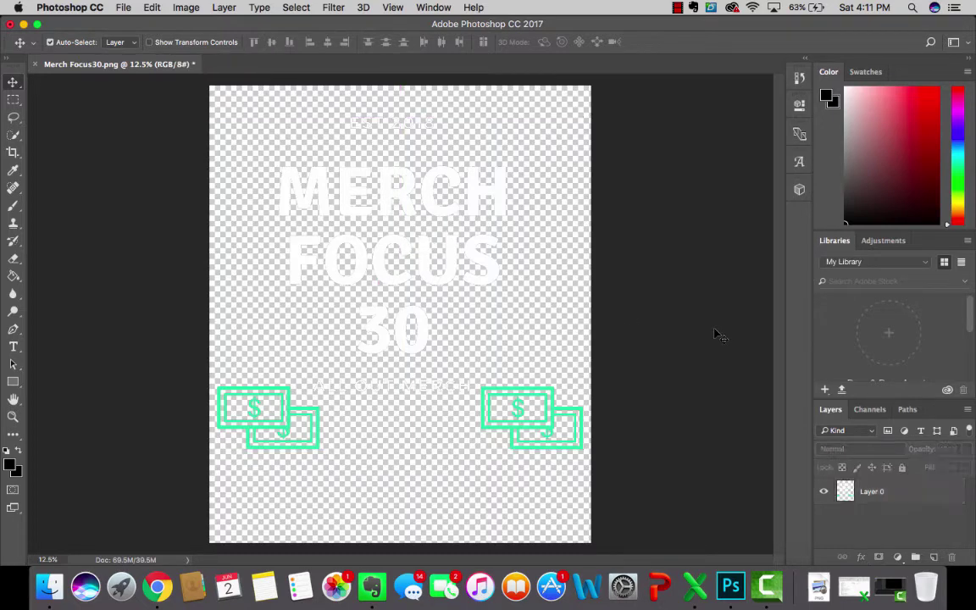
{"action": "key", "text": "super+s"}
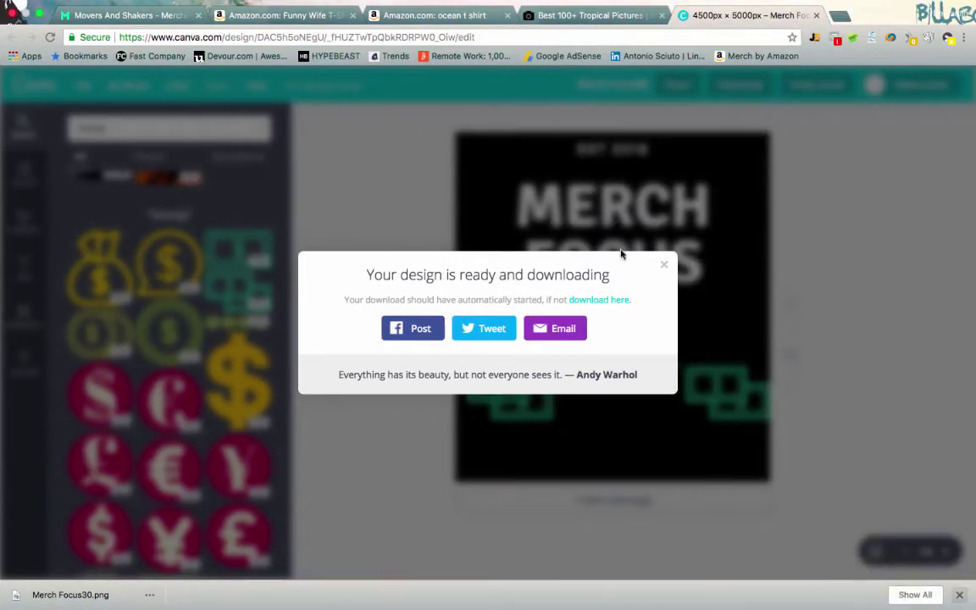
Step: Return to the Merch Informer page in Chrome and open Merch Designer
{"action": "left_click", "coordinate": [133, 19]}
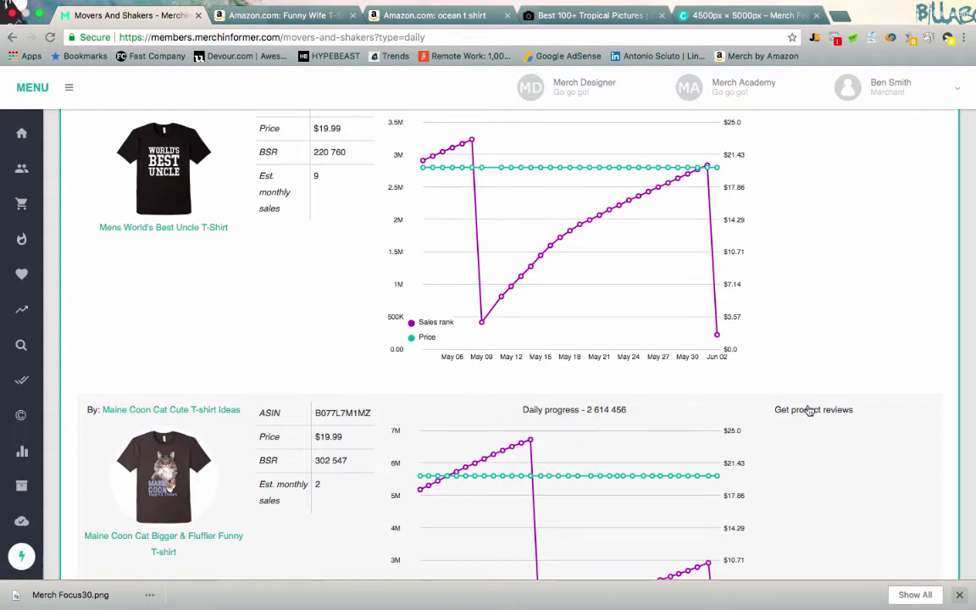
{"action": "mouse_move", "coordinate": [22, 168]}
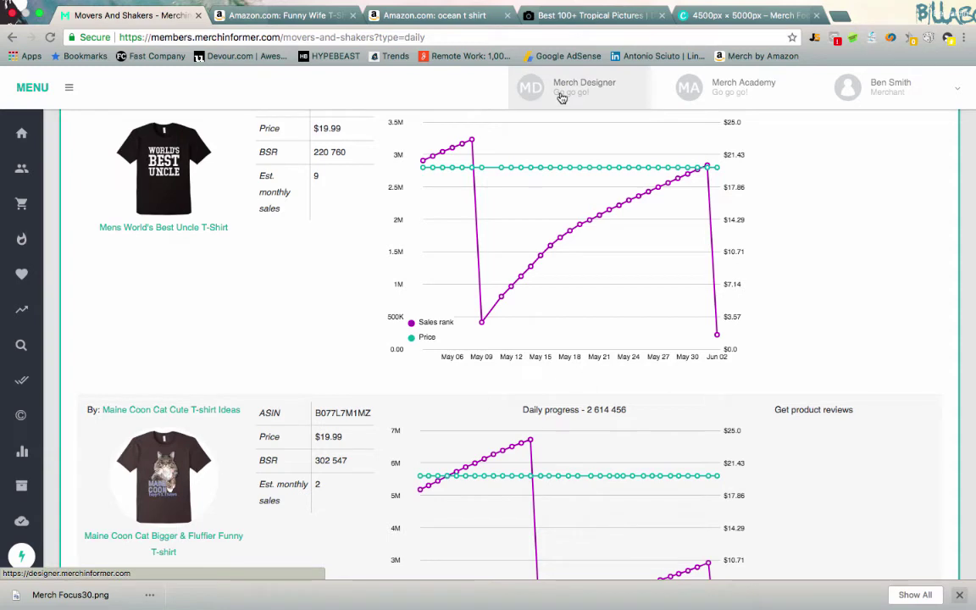
{"action": "left_click", "coordinate": [528, 92]}
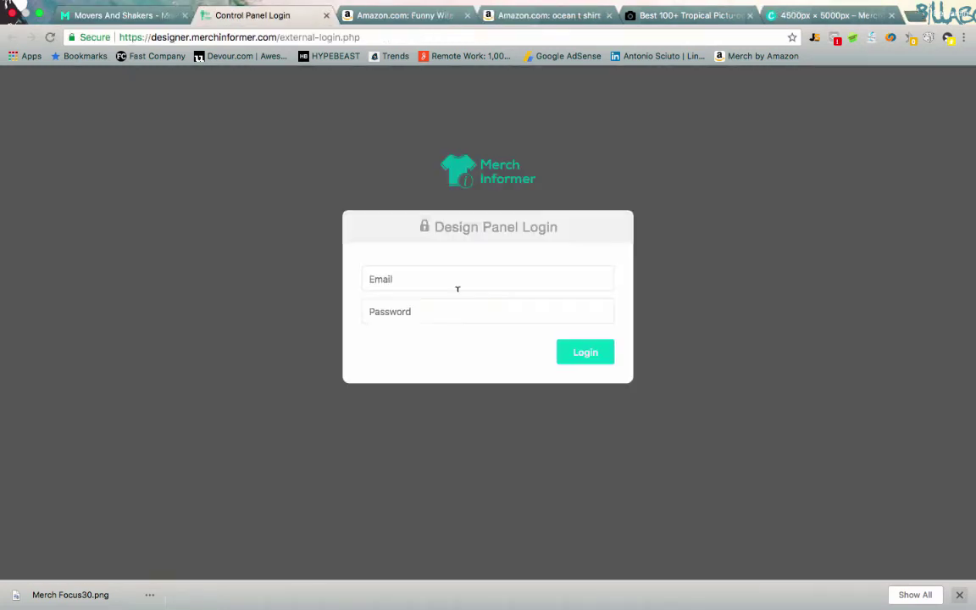
Step: Log in to the design panel with the saved account e-mail and the account password, and dismiss the browser's downloads bar
{"action": "left_click", "coordinate": [458, 289]}
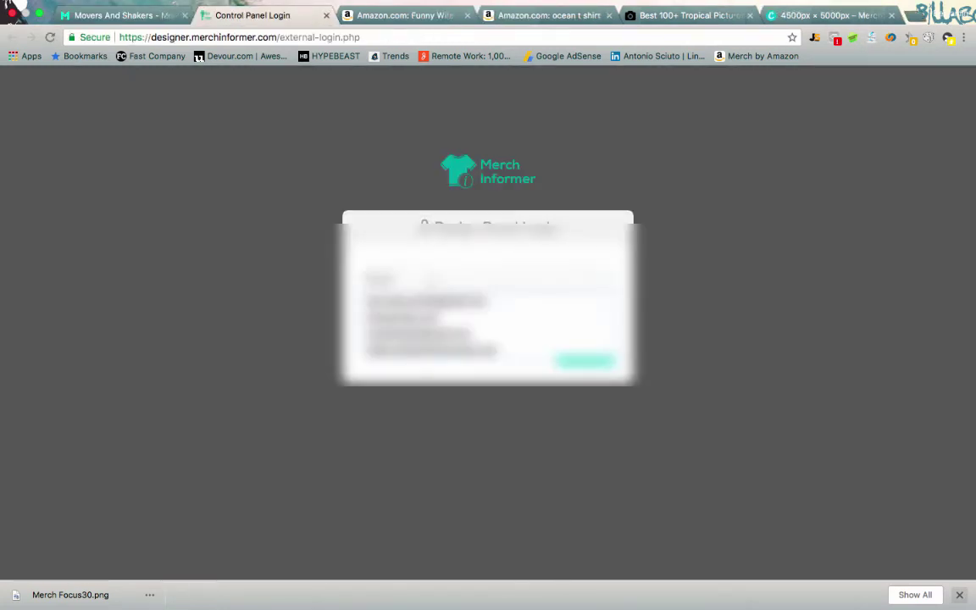
{"action": "key", "text": "Down"}
{"action": "key", "text": "Return"}
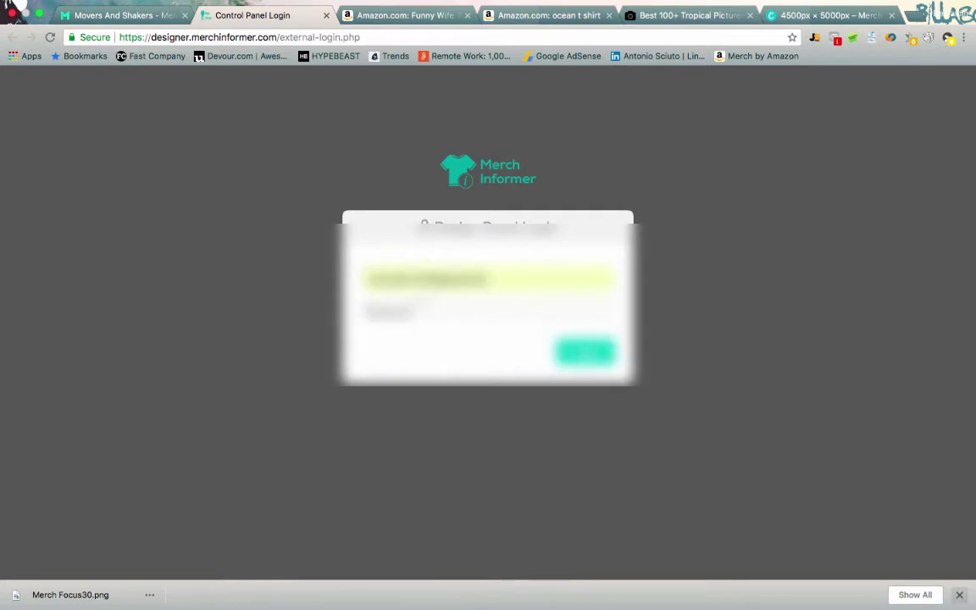
{"action": "key", "text": "Tab"}
{"action": "type", "text": "*"}
{"action": "left_click", "coordinate": [960, 595]}
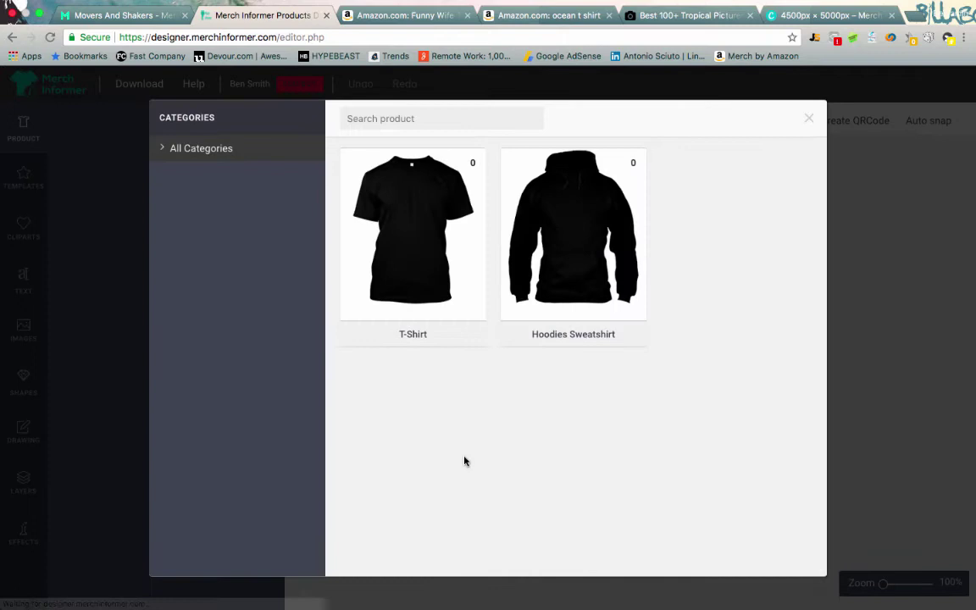
Step: Choose the T-Shirt product, delete the existing text artwork from its front and reset the shirt to the default design
{"action": "mouse_move", "coordinate": [455, 206]}
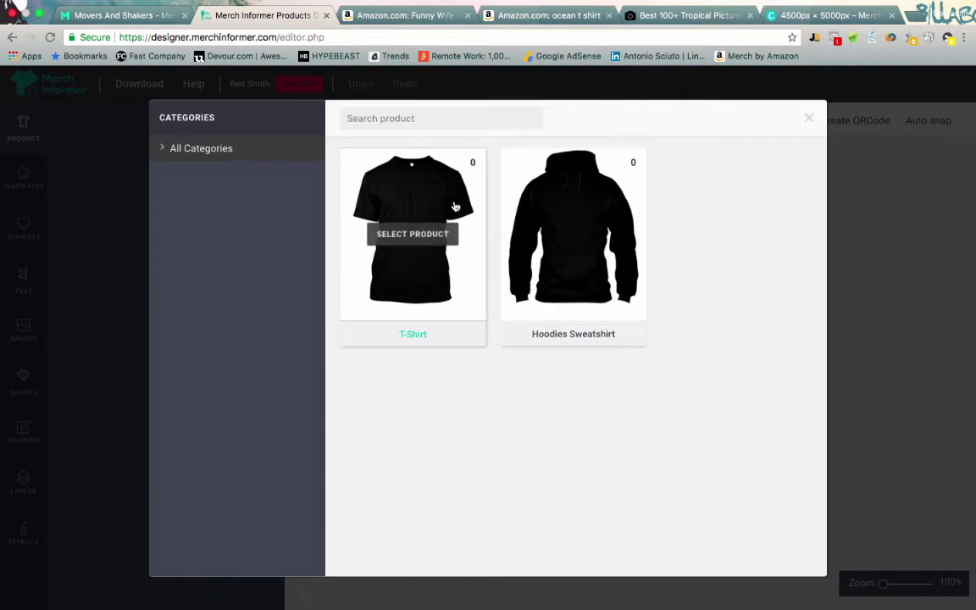
{"action": "left_click", "coordinate": [433, 237]}
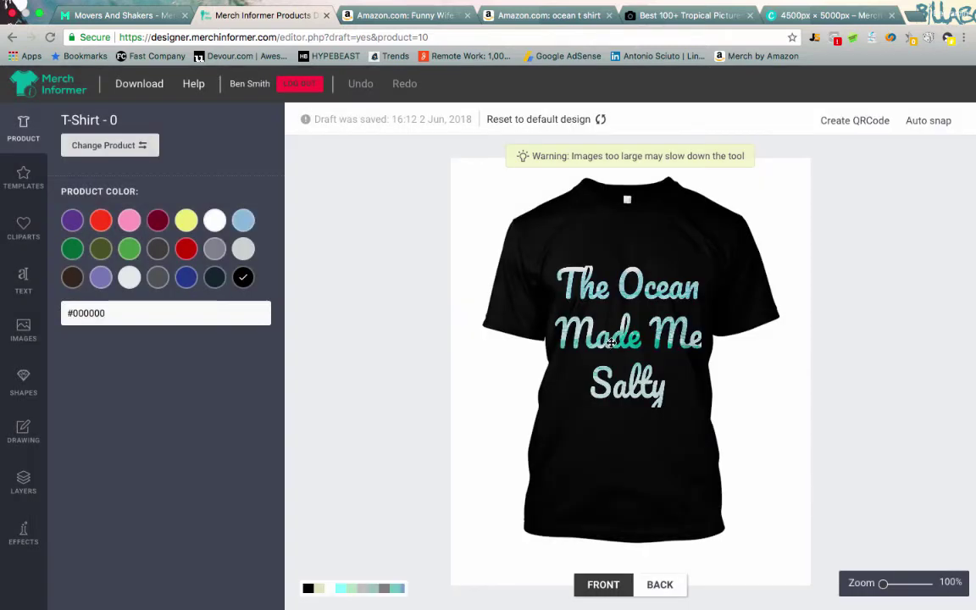
{"action": "left_click", "coordinate": [685, 286]}
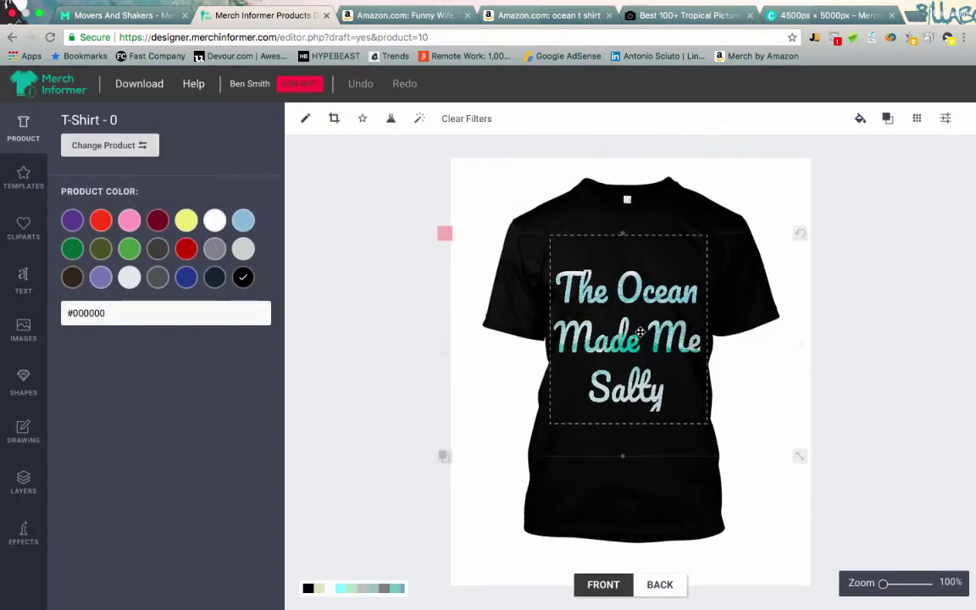
{"action": "key", "text": "Delete"}
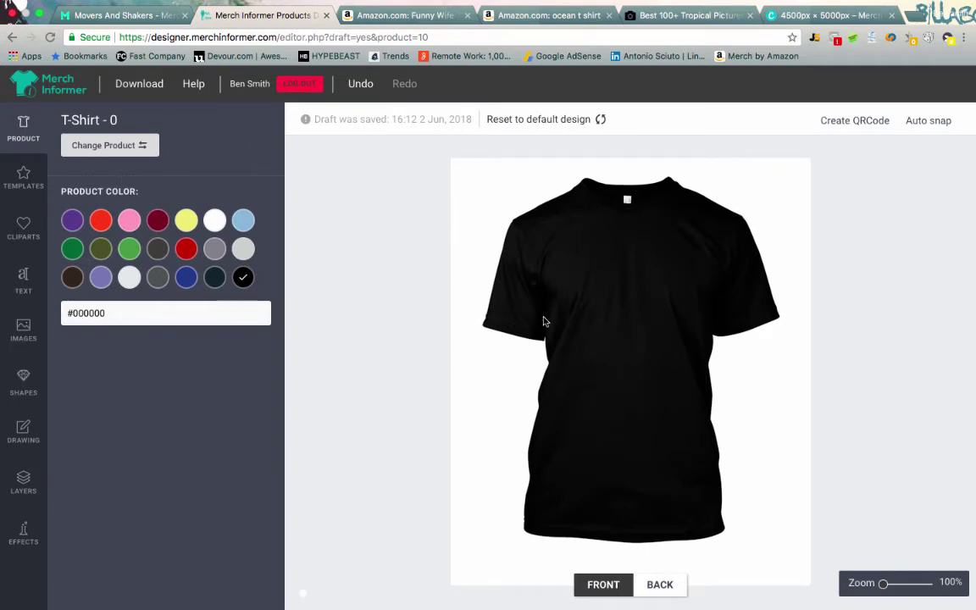
{"action": "left_click", "coordinate": [570, 127]}
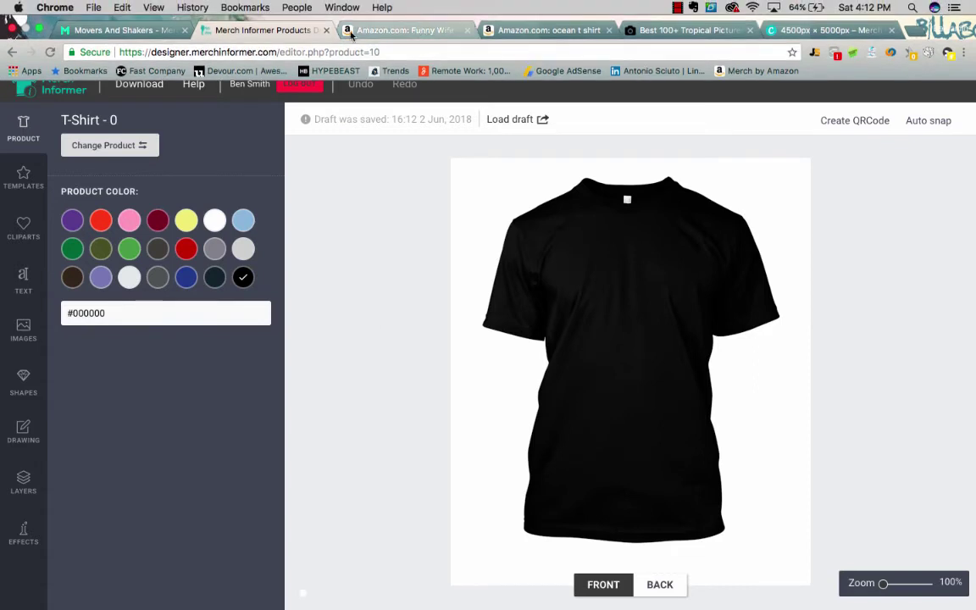
Step: Search the cliparts for "turtle" and place the bright green top-view turtle on the shirt front
{"action": "left_click", "coordinate": [22, 328]}
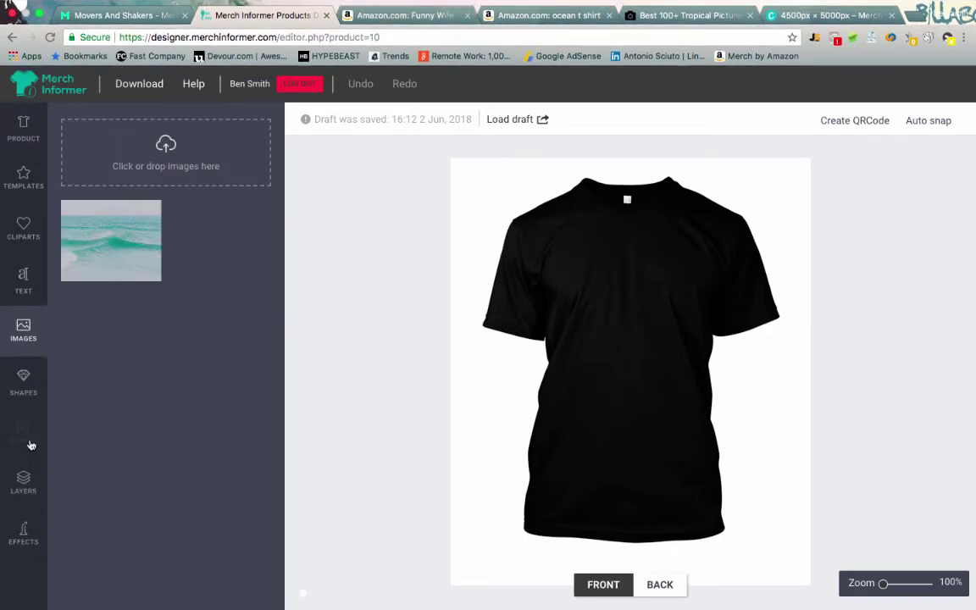
{"action": "left_click", "coordinate": [23, 227]}
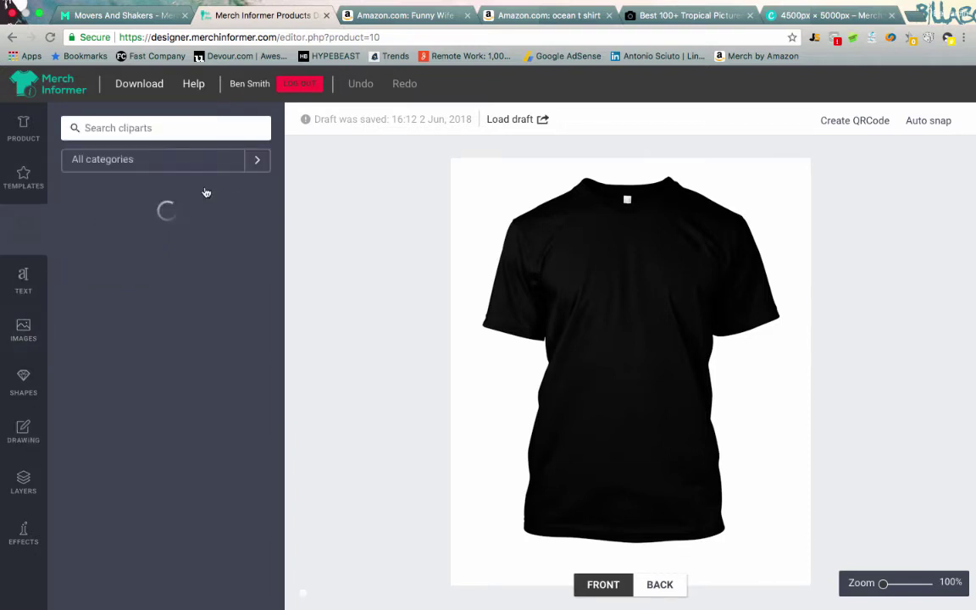
{"action": "type", "text": "turtle"}
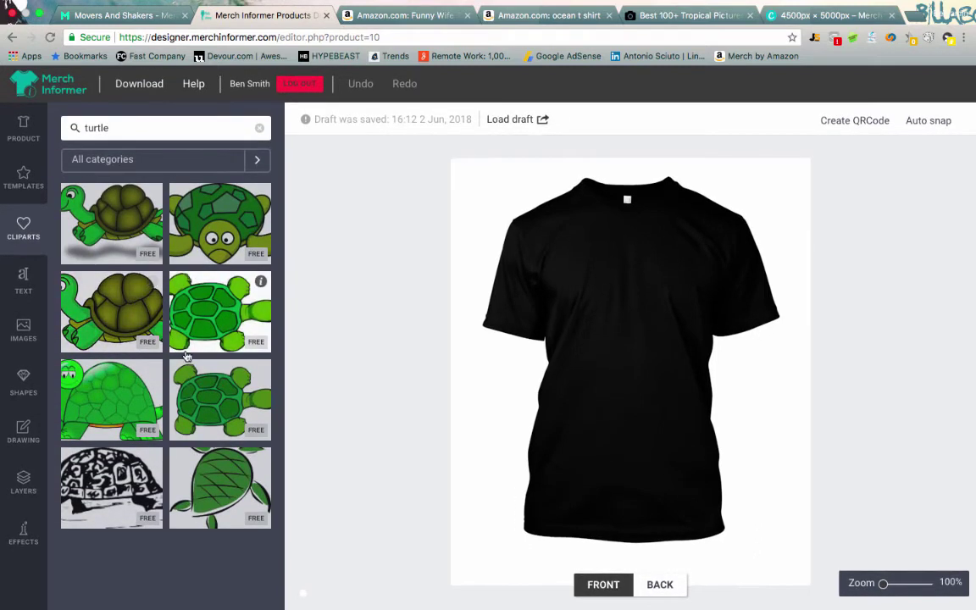
{"action": "left_click_drag", "start_coordinate": [187, 355], "coordinate": [600, 340]}
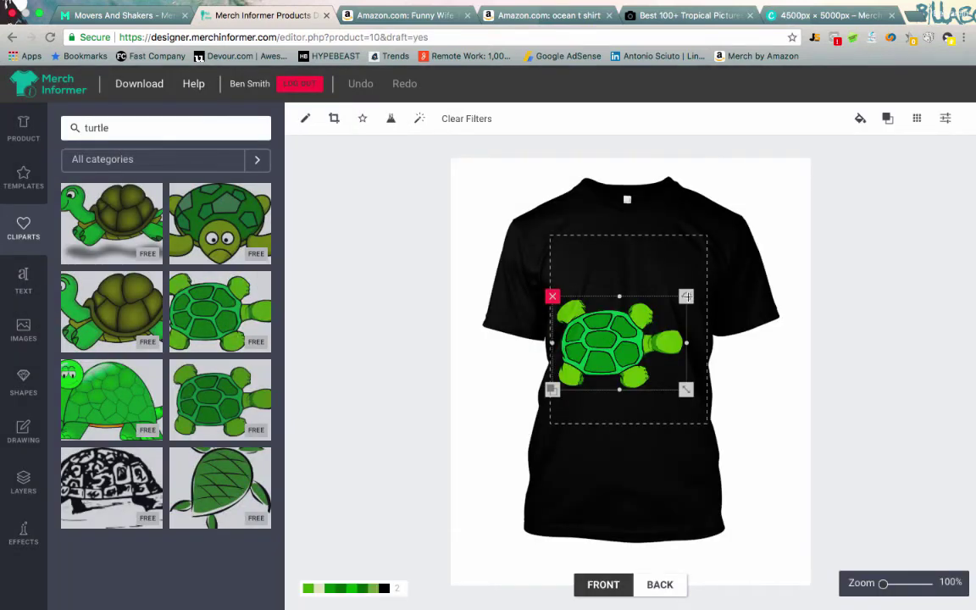
Step: Rotate the turtle so its head points up, then centre and enlarge it to fill the print area
{"action": "left_click_drag", "start_coordinate": [687, 295], "coordinate": [566, 262]}
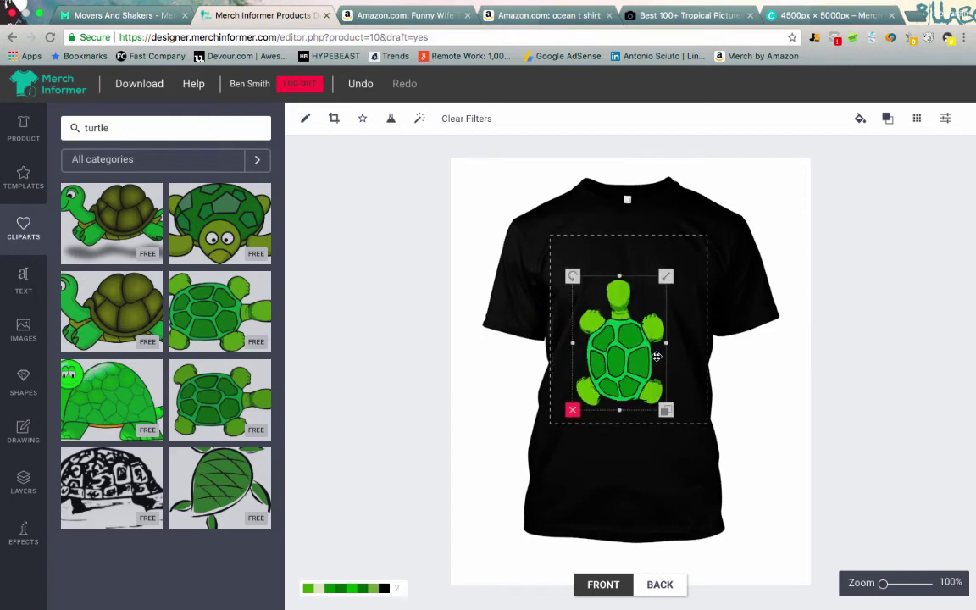
{"action": "left_click_drag", "start_coordinate": [657, 357], "coordinate": [657, 392]}
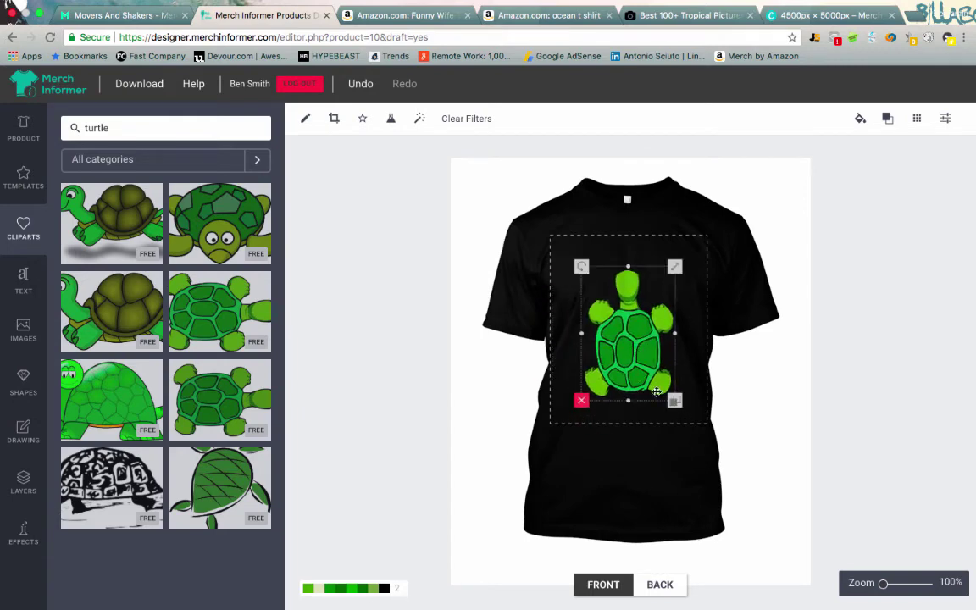
{"action": "left_click_drag", "start_coordinate": [675, 268], "coordinate": [694, 241]}
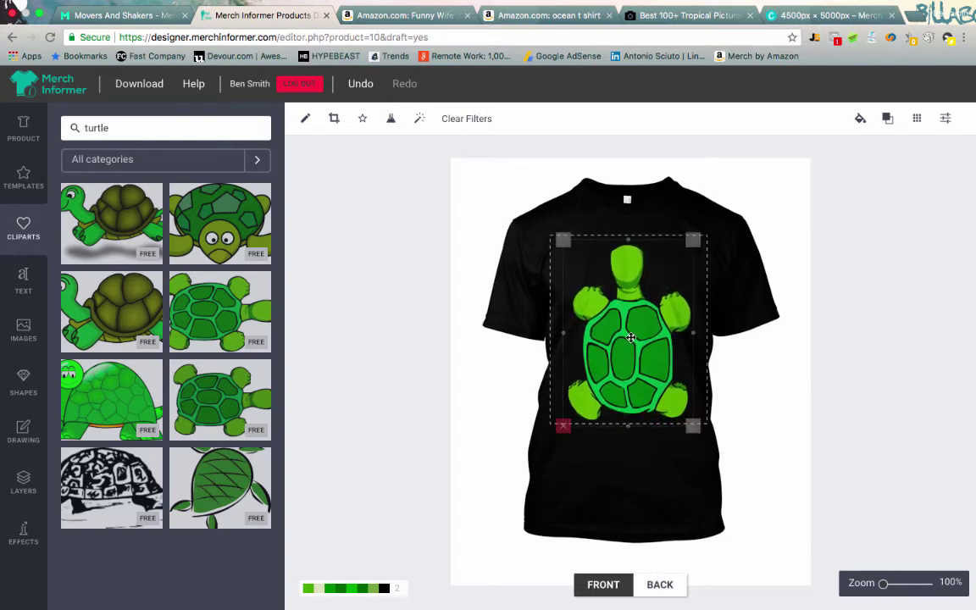
{"action": "left_click", "coordinate": [756, 359]}
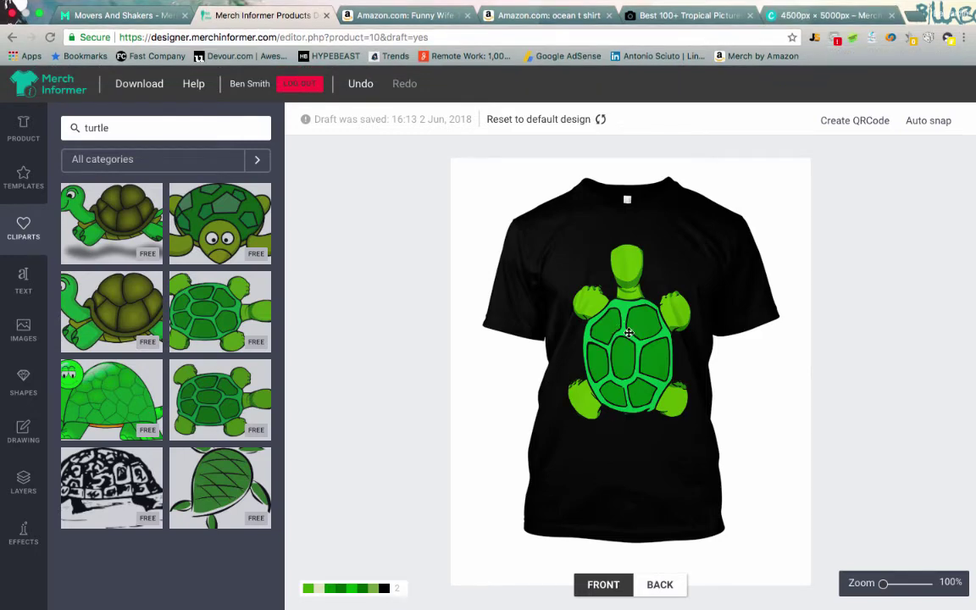
Step: Browse the tropical pictures on Unsplash for photos suited to filling the turtle shape
{"action": "left_click", "coordinate": [653, 15]}
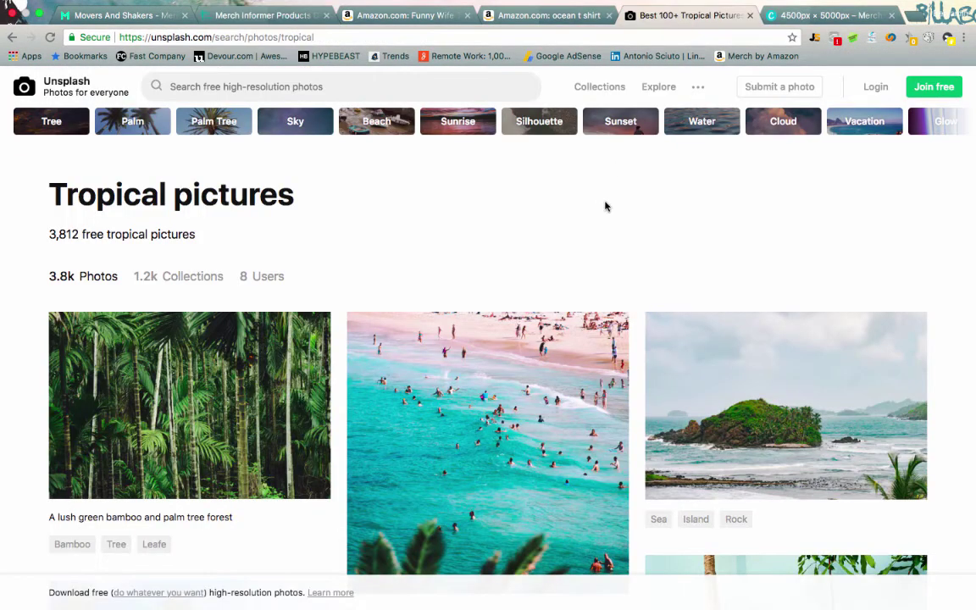
{"action": "scroll", "coordinate": [594, 197], "scroll_direction": "down", "scroll_amount": 5}
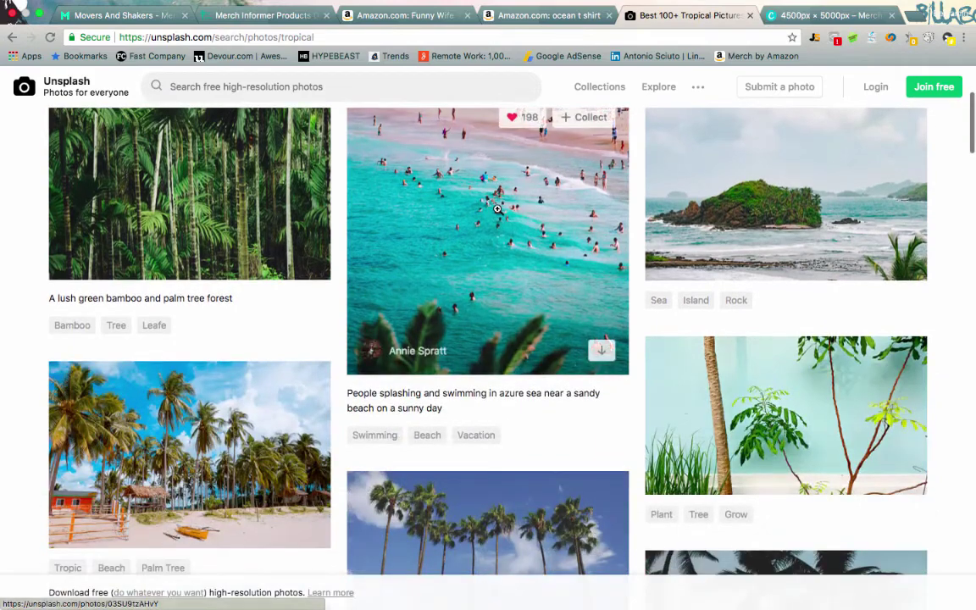
{"action": "scroll", "coordinate": [497, 210], "scroll_direction": "up", "scroll_amount": 5}
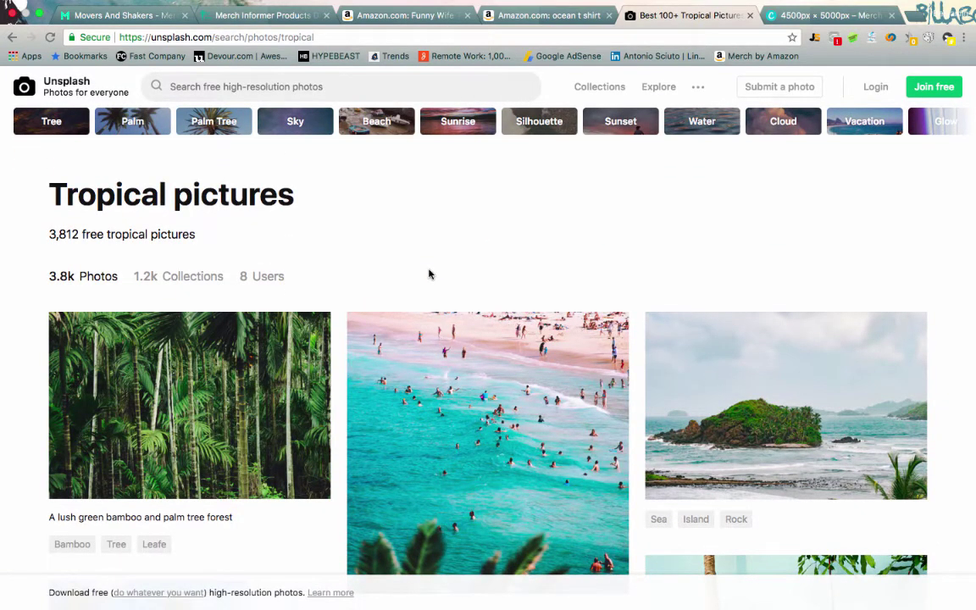
{"action": "scroll", "coordinate": [477, 240], "scroll_direction": "down", "scroll_amount": 8}
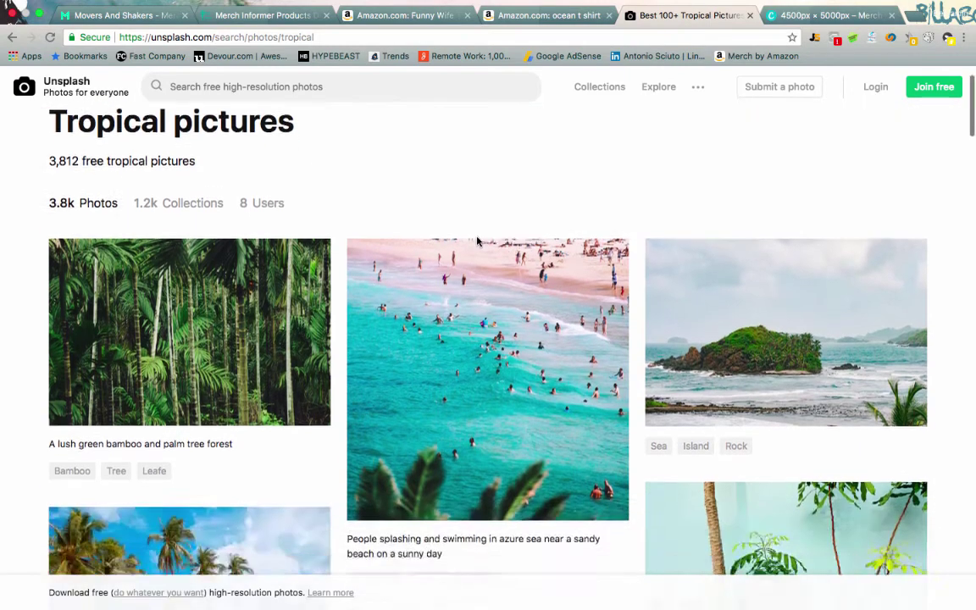
{"action": "scroll", "coordinate": [477, 238], "scroll_direction": "down", "scroll_amount": 20}
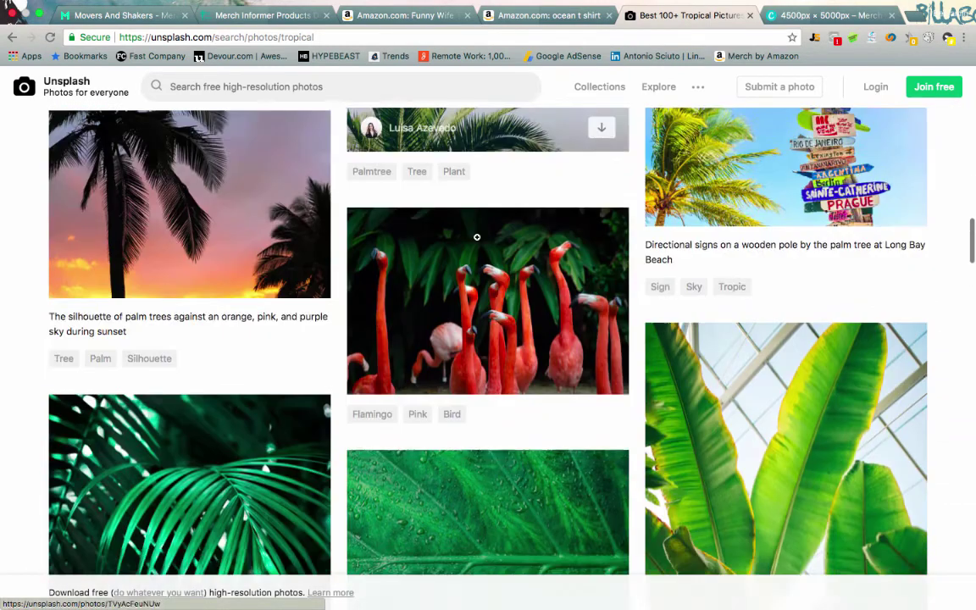
{"action": "scroll", "coordinate": [478, 238], "scroll_direction": "up", "scroll_amount": 20}
{"action": "scroll", "coordinate": [477, 238], "scroll_direction": "up", "scroll_amount": 2}
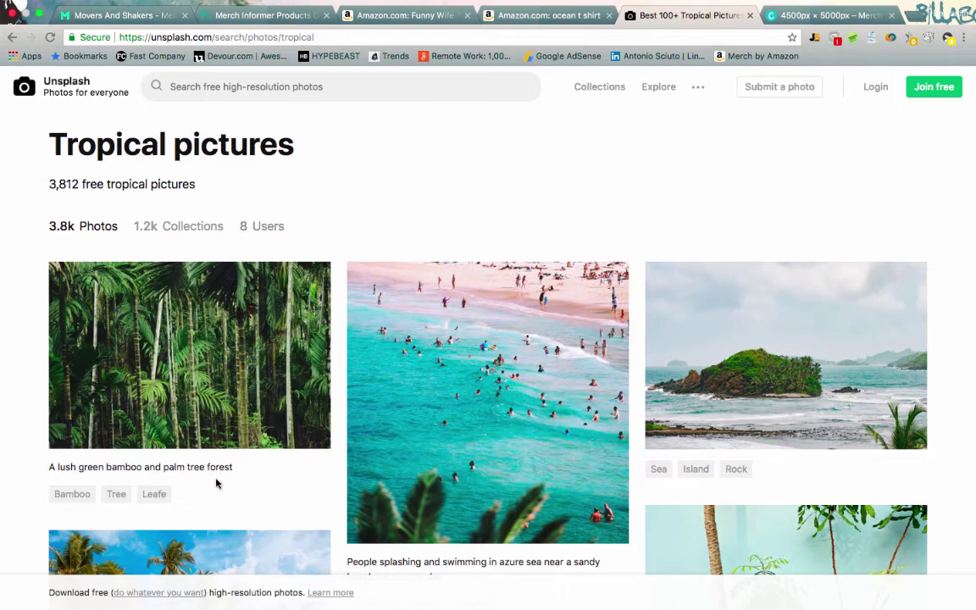
Step: Open the Unsplash license page separately and read the terms on commercial use, permission and photographer credit
{"action": "left_click_drag", "start_coordinate": [60, 592], "coordinate": [163, 598]}
{"action": "left_click", "coordinate": [164, 596], "text": "super"}
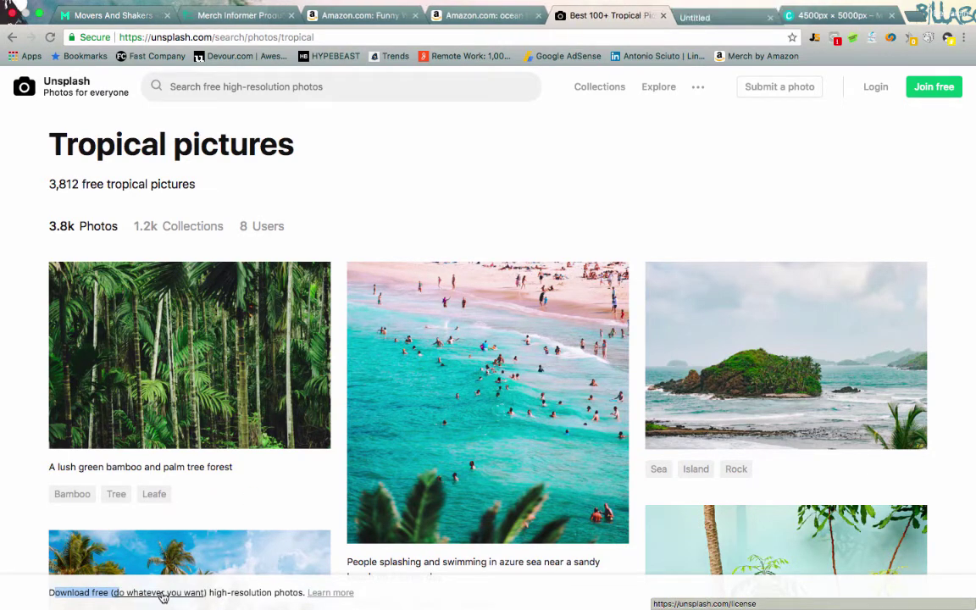
{"action": "left_click", "coordinate": [721, 22]}
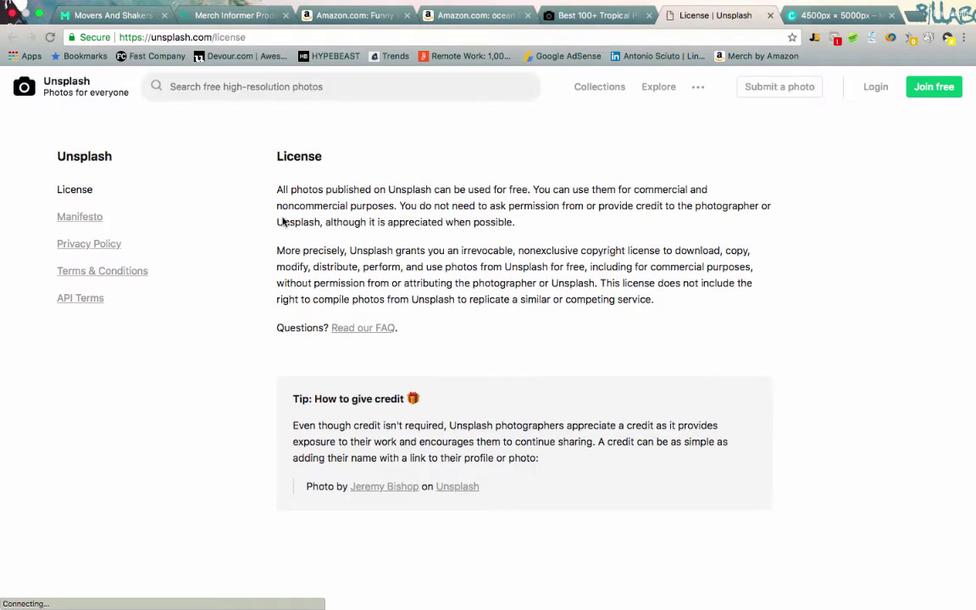
{"action": "left_click_drag", "start_coordinate": [298, 190], "coordinate": [414, 223]}
{"action": "left_click", "coordinate": [500, 190]}
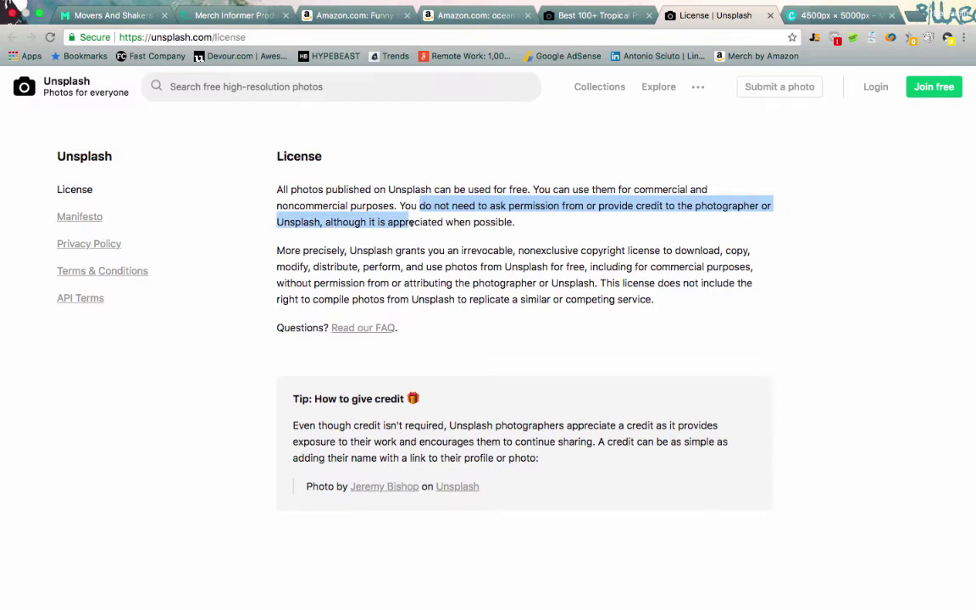
{"action": "left_click_drag", "start_coordinate": [346, 251], "coordinate": [566, 265]}
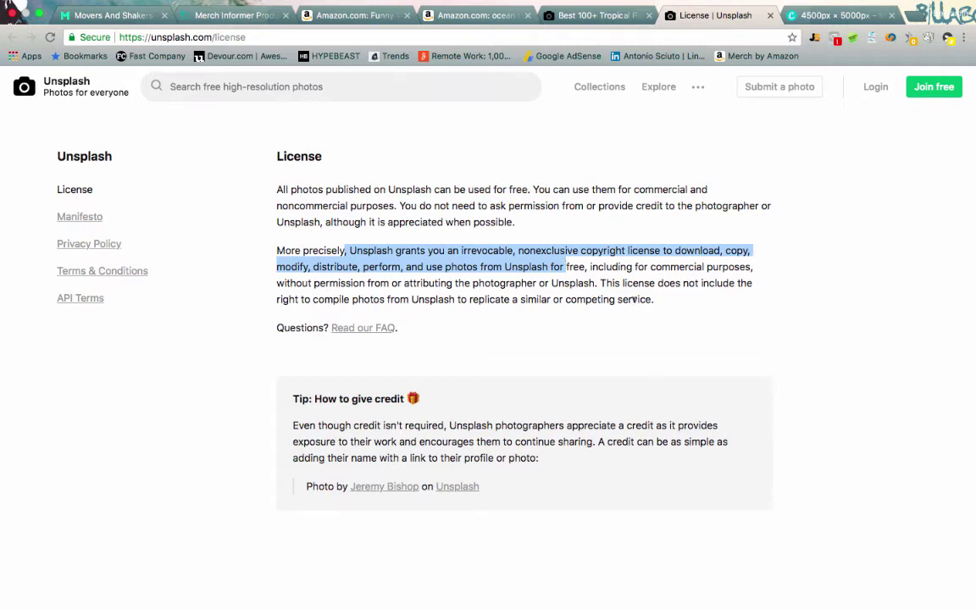
{"action": "left_click", "coordinate": [680, 303]}
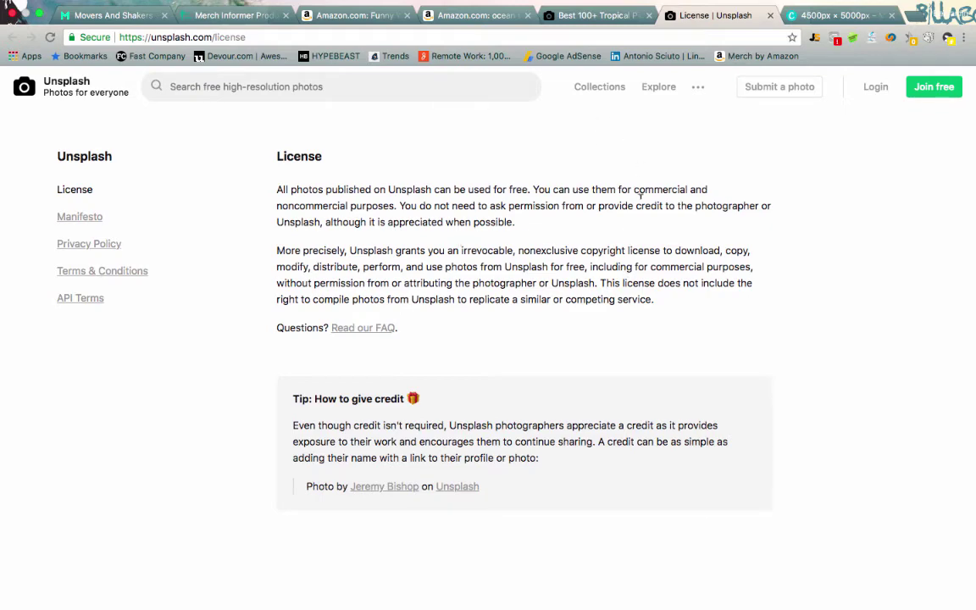
Step: Return to the tropical pictures and download the photo of the lush green bamboo and palm tree forest
{"action": "left_click", "coordinate": [593, 16]}
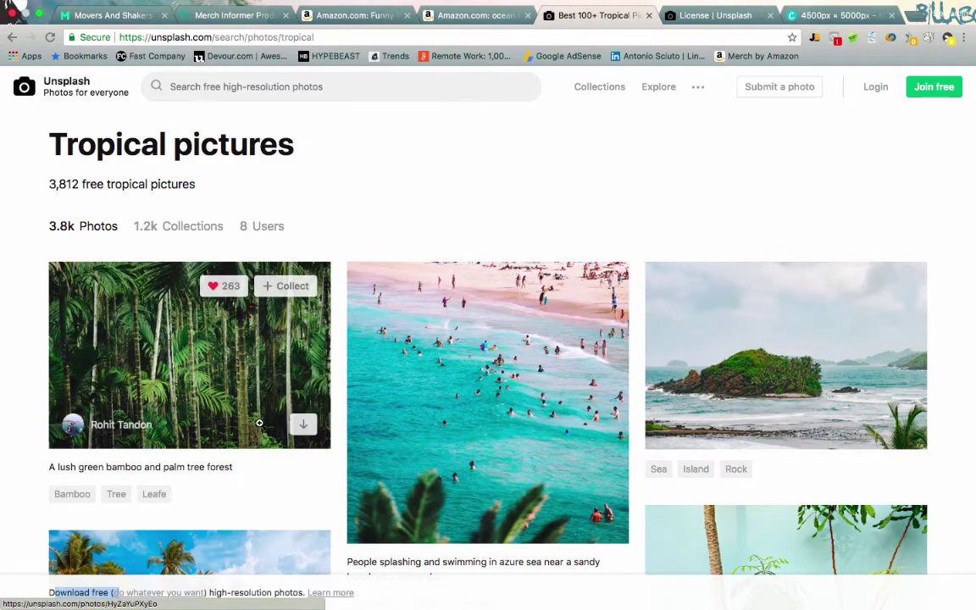
{"action": "scroll", "coordinate": [403, 403], "scroll_direction": "down", "scroll_amount": 5}
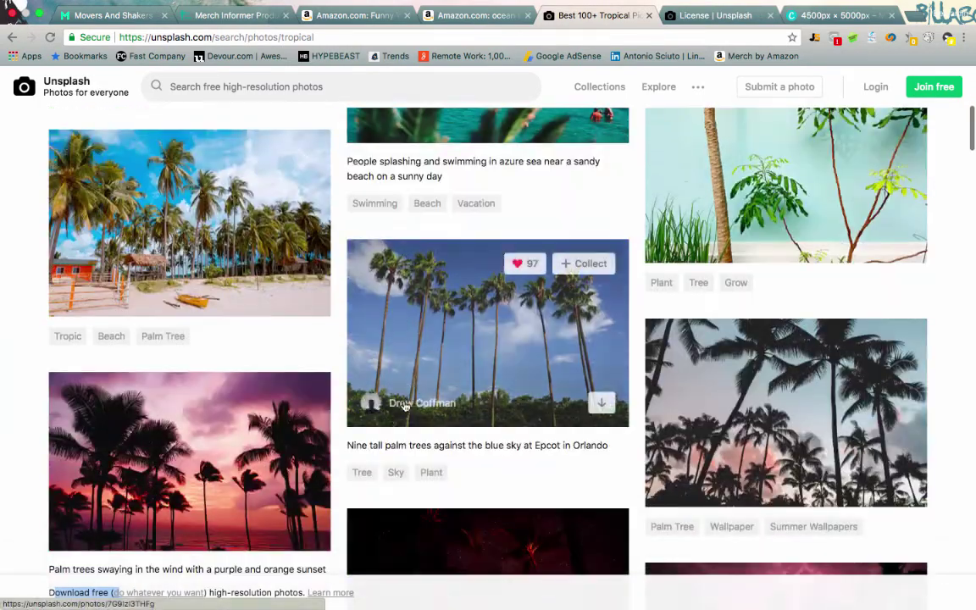
{"action": "scroll", "coordinate": [405, 407], "scroll_direction": "up", "scroll_amount": 6}
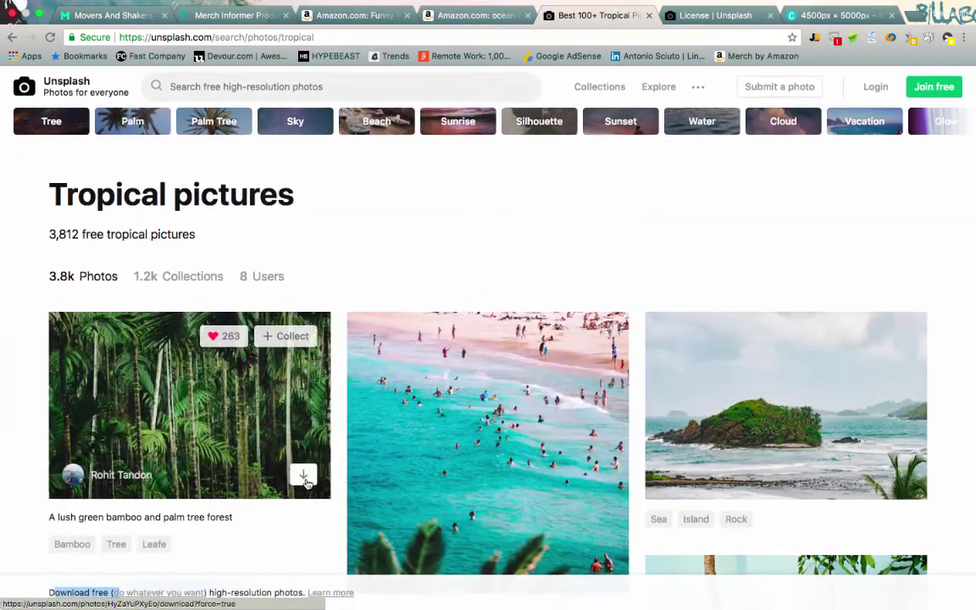
{"action": "left_click", "coordinate": [302, 477]}
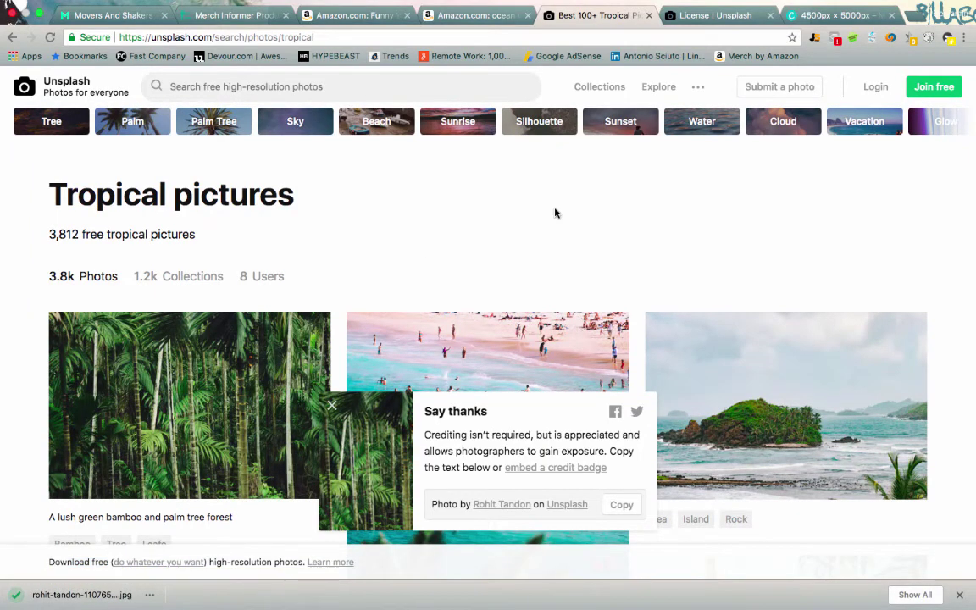
Step: Return to the Merch Informer designer and upload the downloaded forest photo to the images library
{"action": "left_click", "coordinate": [225, 11]}
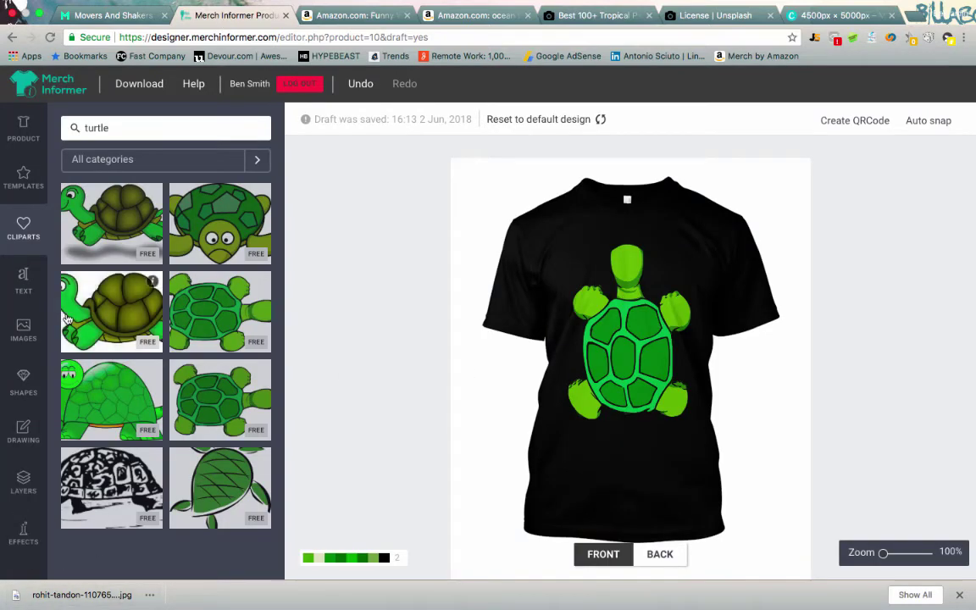
{"action": "left_click", "coordinate": [24, 330]}
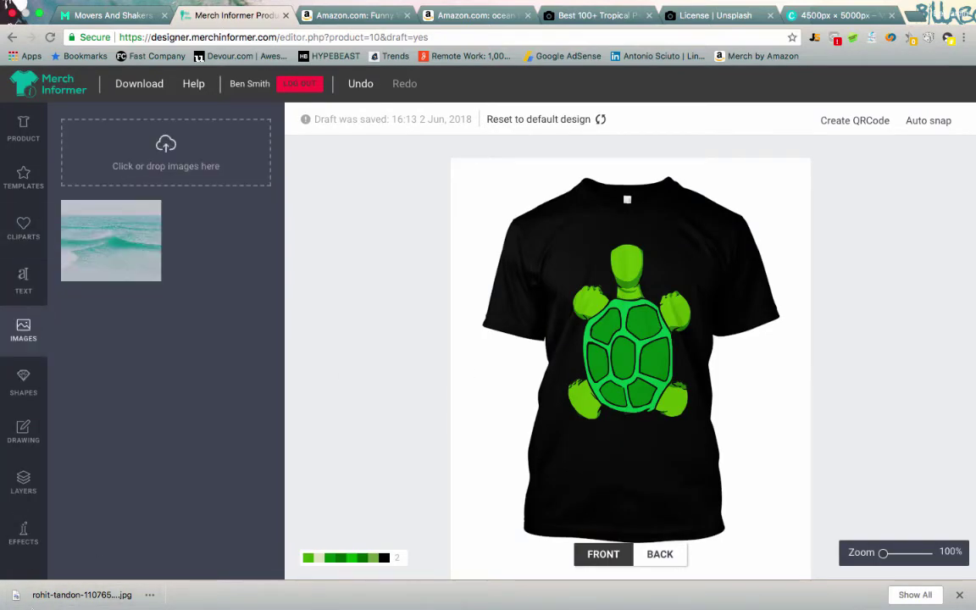
{"action": "mouse_move", "coordinate": [69, 595]}
{"action": "left_click_drag", "start_coordinate": [55, 593], "coordinate": [167, 150]}
Step: Place the forest photo over the turtle so it covers the print area, and mask it with the TURTLETOPVIEWT layer
{"action": "left_click_drag", "start_coordinate": [124, 234], "coordinate": [614, 343]}
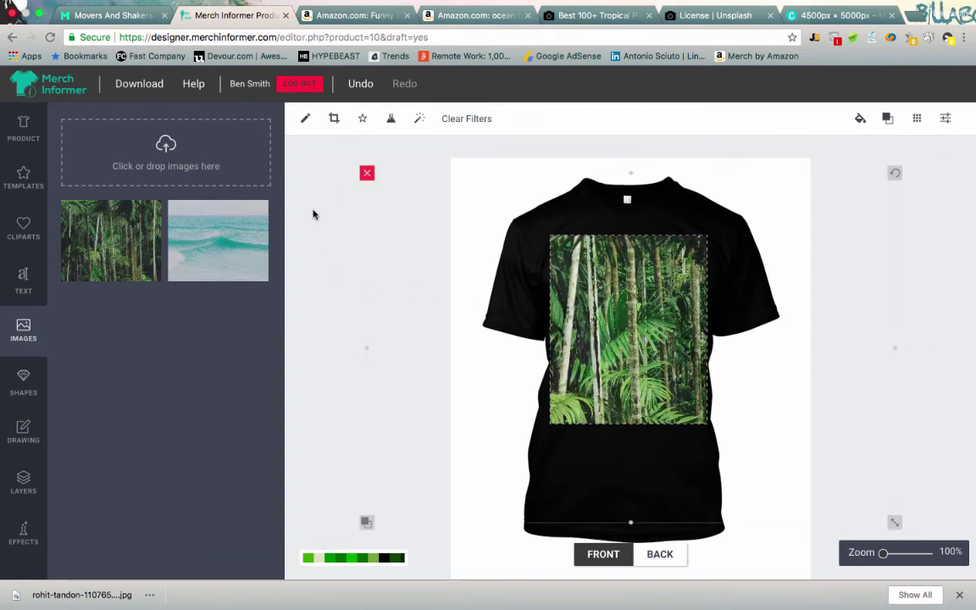
{"action": "left_click", "coordinate": [362, 118]}
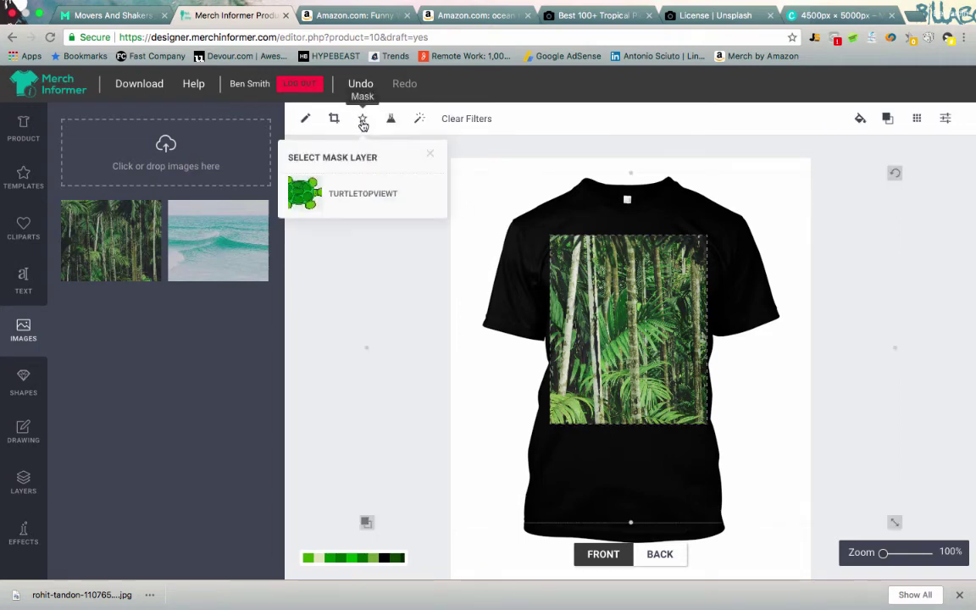
{"action": "left_click", "coordinate": [356, 197]}
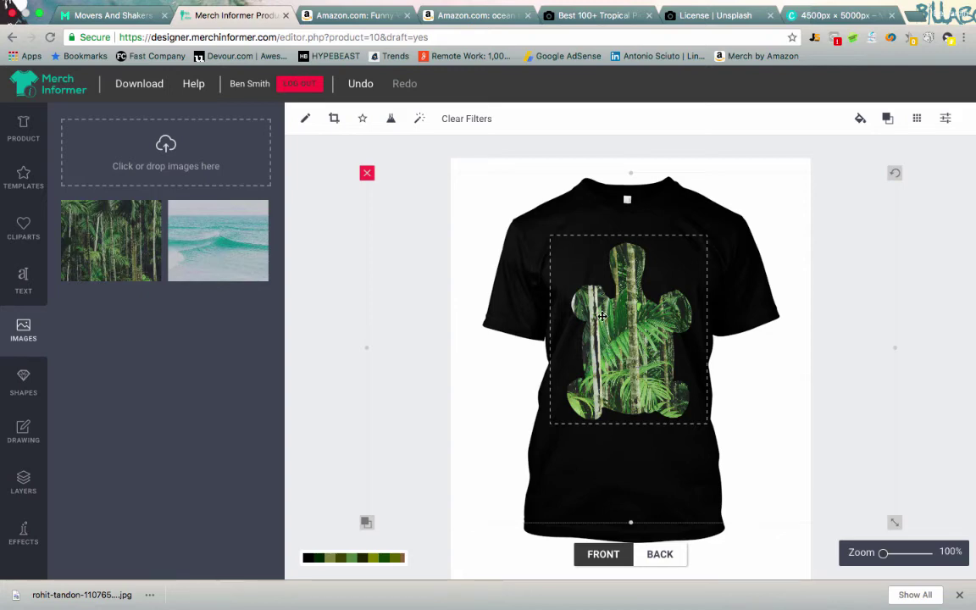
Step: Place the ocean wave photo over the turtle, enlarge it to cover the print area, and mask it with the forest photo layer
{"action": "left_click_drag", "start_coordinate": [206, 246], "coordinate": [572, 322]}
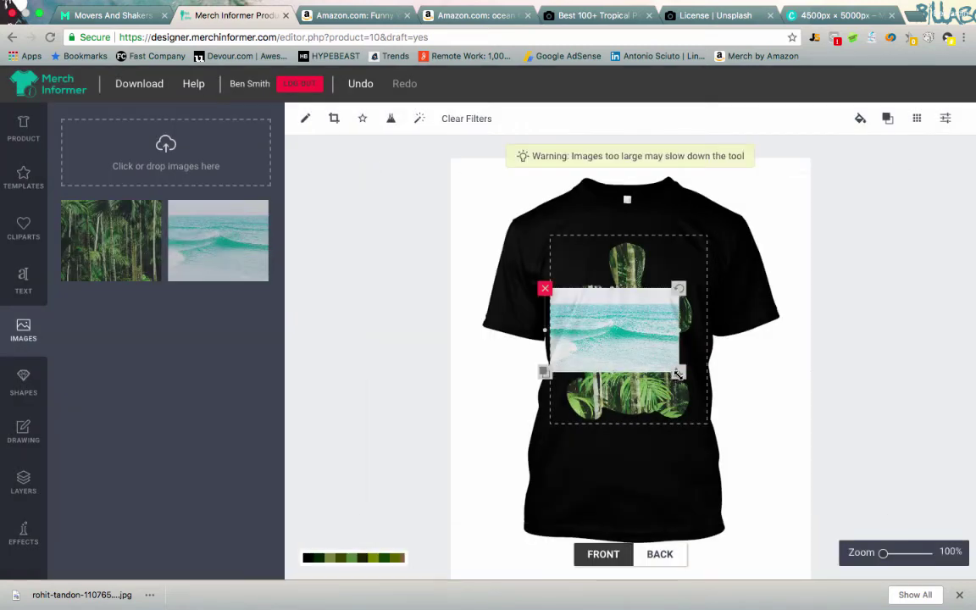
{"action": "left_click_drag", "start_coordinate": [678, 373], "coordinate": [855, 481]}
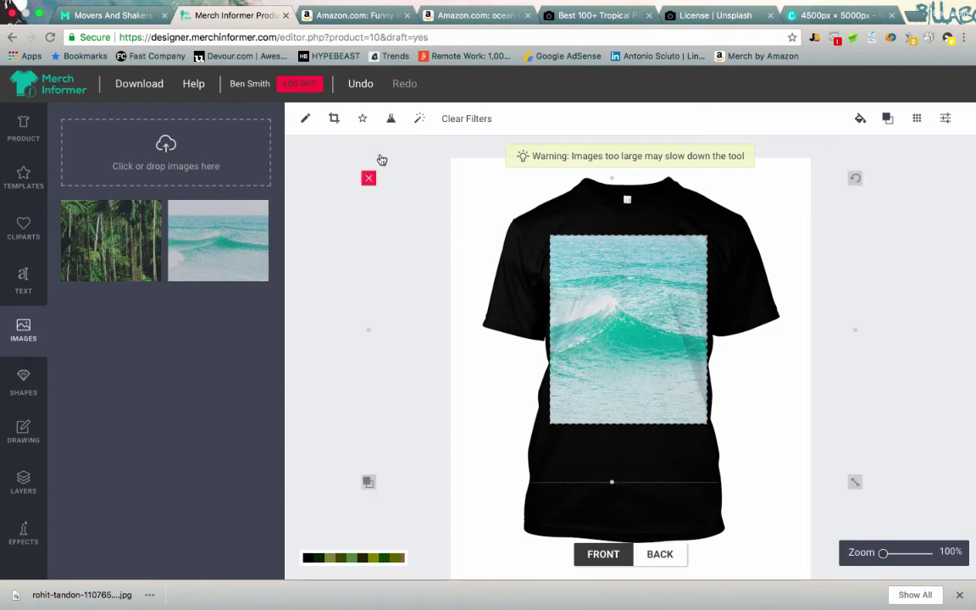
{"action": "left_click", "coordinate": [362, 121]}
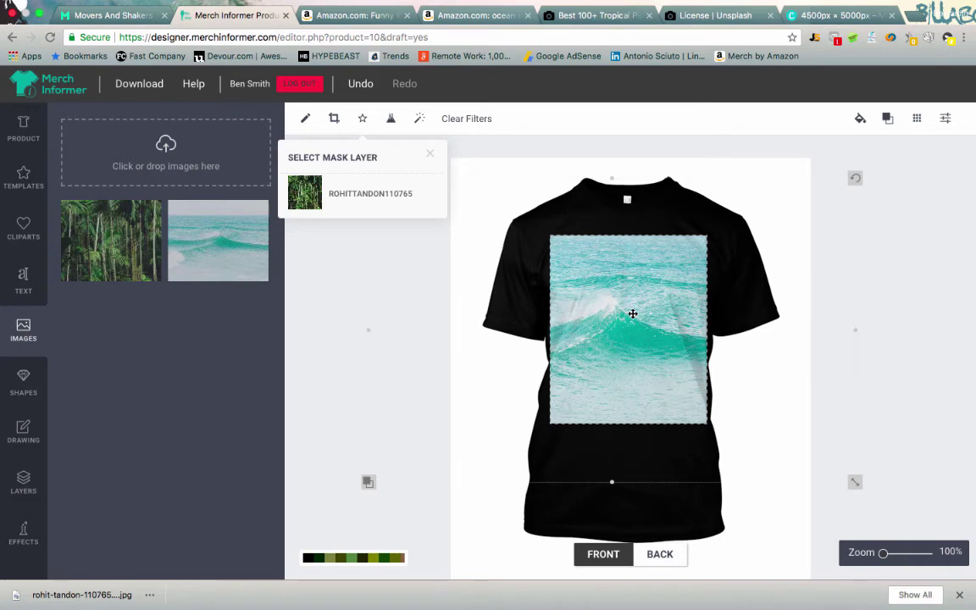
{"action": "left_click", "coordinate": [373, 186]}
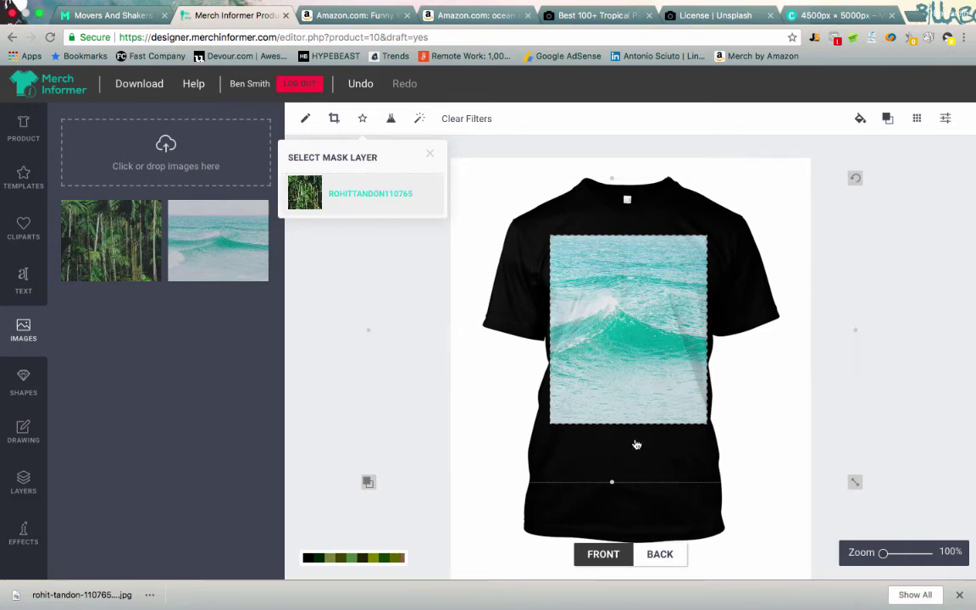
{"action": "left_click", "coordinate": [633, 408]}
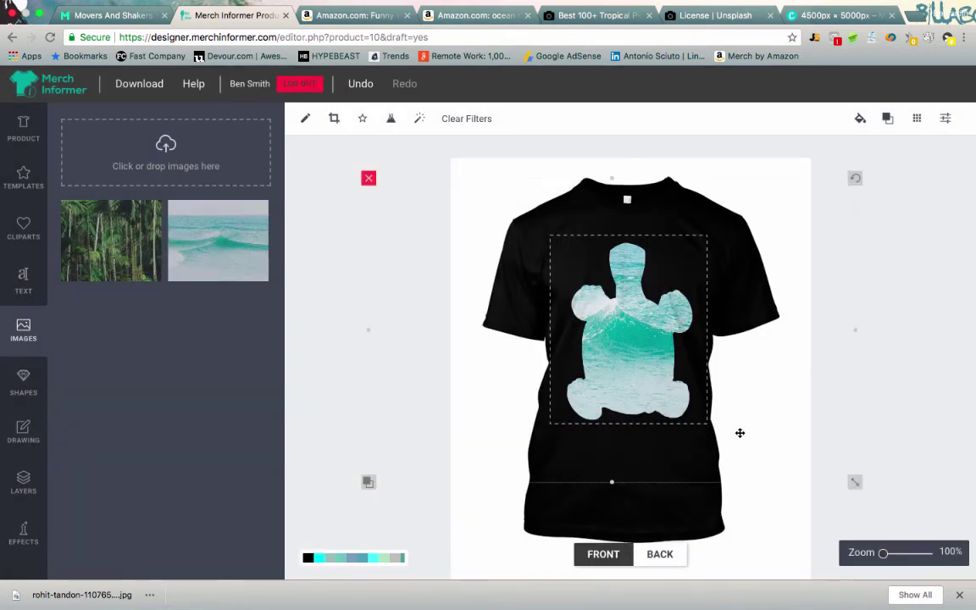
Step: Shrink the ocean-filled turtle and move it to the upper part of the print area
{"action": "left_click_drag", "start_coordinate": [854, 483], "coordinate": [767, 475]}
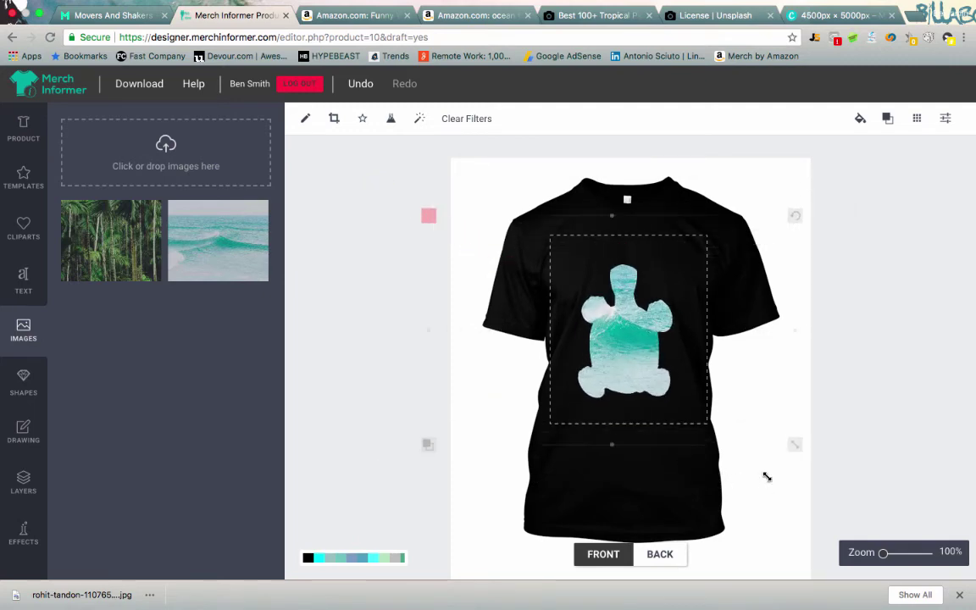
{"action": "left_click_drag", "start_coordinate": [617, 331], "coordinate": [615, 305]}
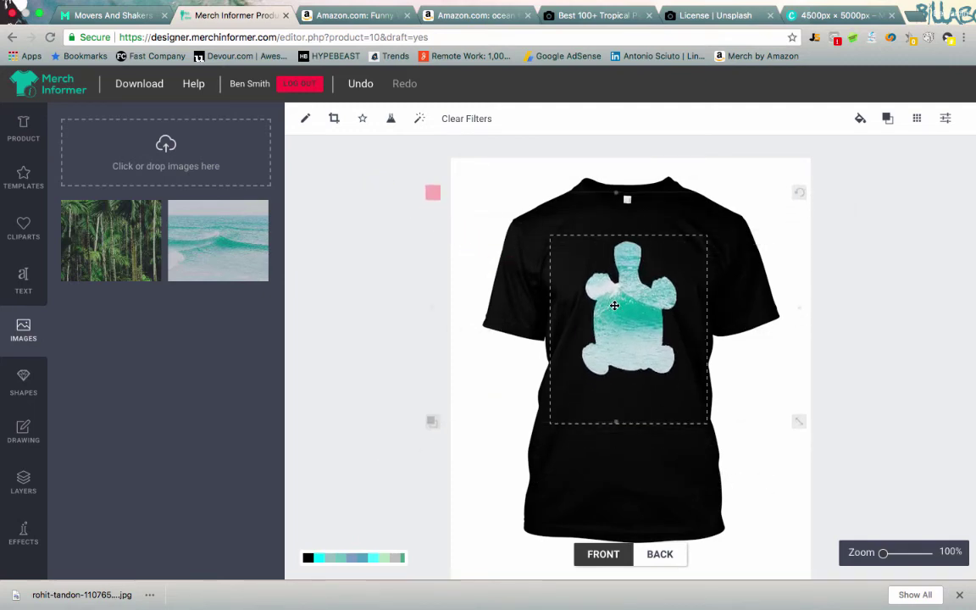
Step: Add a Bridge-shaped text element to the shirt and place it beneath the turtle
{"action": "left_click", "coordinate": [24, 280]}
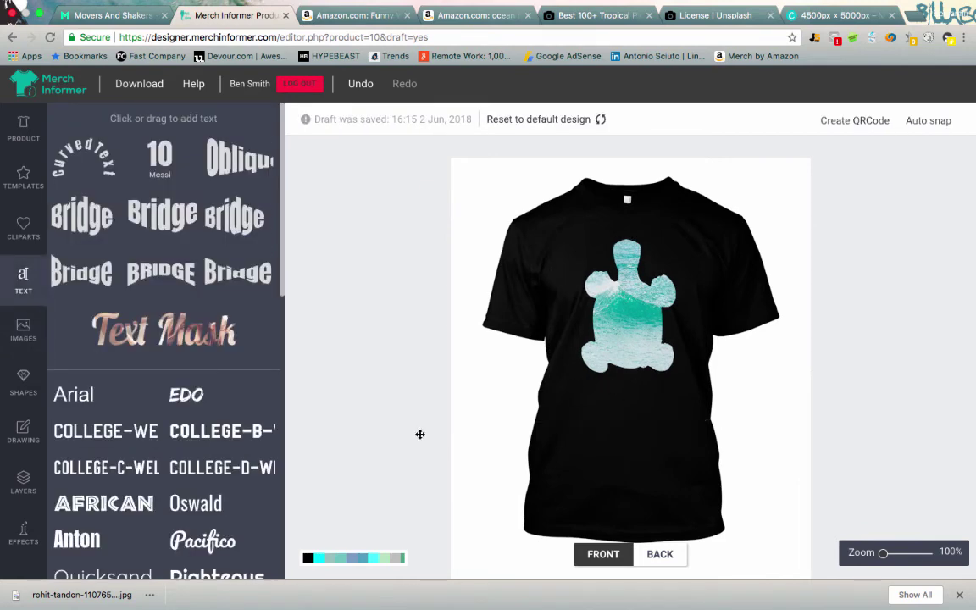
{"action": "scroll", "coordinate": [153, 357], "scroll_direction": "down", "scroll_amount": 3}
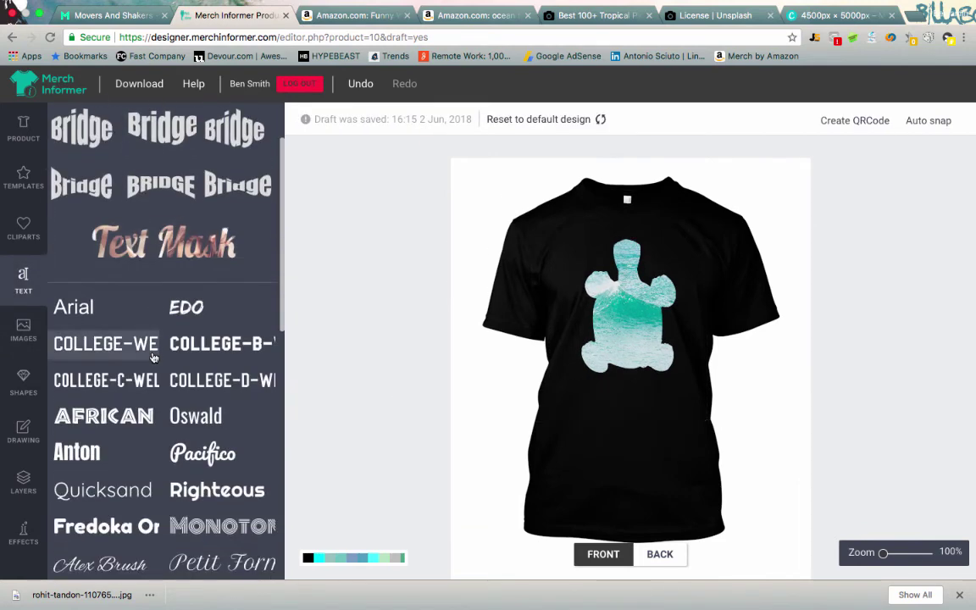
{"action": "scroll", "coordinate": [169, 313], "scroll_direction": "up", "scroll_amount": 3}
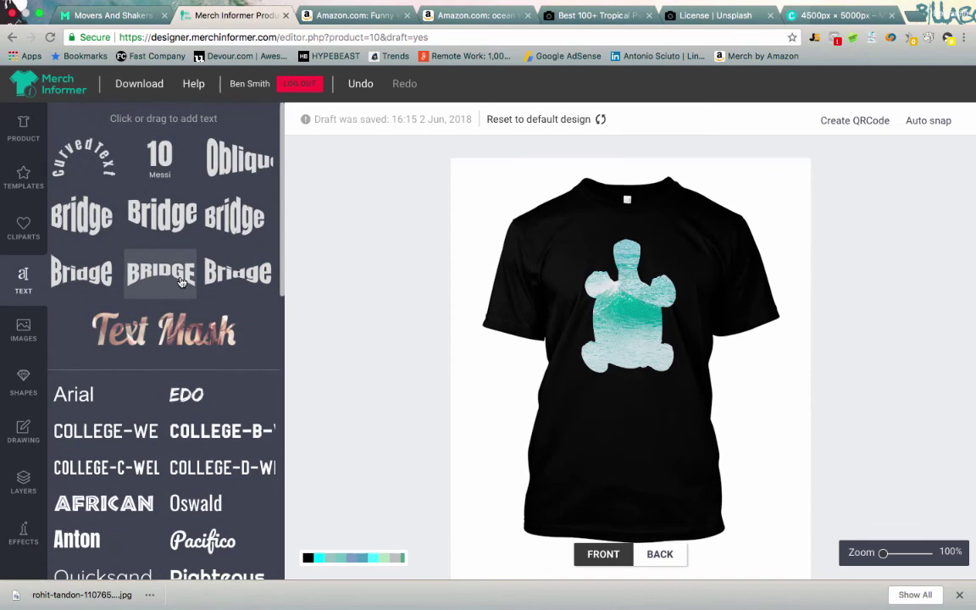
{"action": "left_click", "coordinate": [162, 216]}
{"action": "left_click_drag", "start_coordinate": [646, 352], "coordinate": [645, 393]}
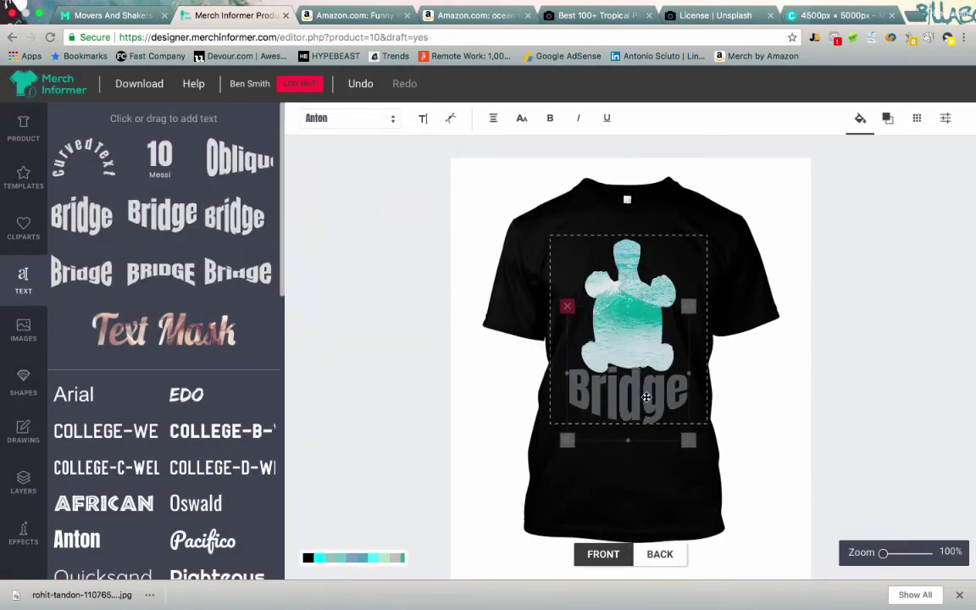
Step: Shrink the turtle a little more and raise it within the print area to leave a gap above the text
{"action": "left_click", "coordinate": [639, 279]}
{"action": "left_click_drag", "start_coordinate": [797, 418], "coordinate": [771, 398]}
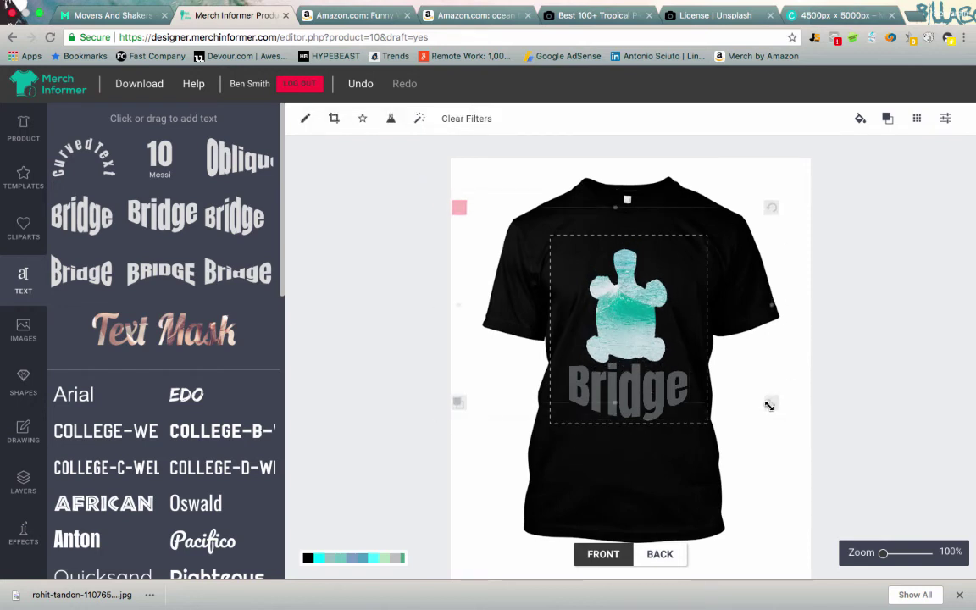
{"action": "left_click_drag", "start_coordinate": [608, 233], "coordinate": [615, 236]}
Step: Position the Bridge text just below the turtle and enlarge it to nearly the full width of the print area
{"action": "left_click", "coordinate": [636, 410]}
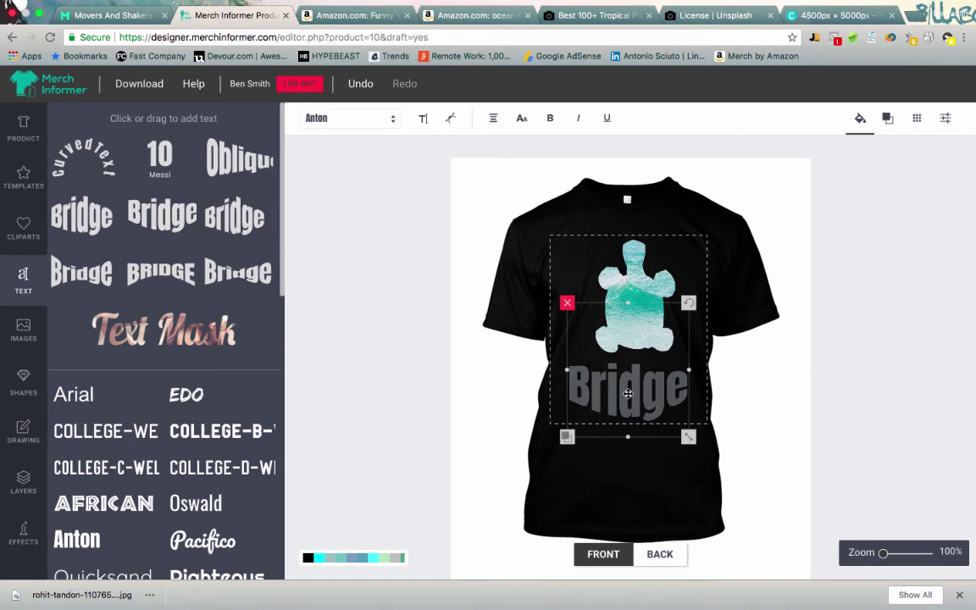
{"action": "left_click", "coordinate": [369, 253]}
{"action": "left_click", "coordinate": [566, 360]}
{"action": "left_click_drag", "start_coordinate": [617, 434], "coordinate": [614, 498]}
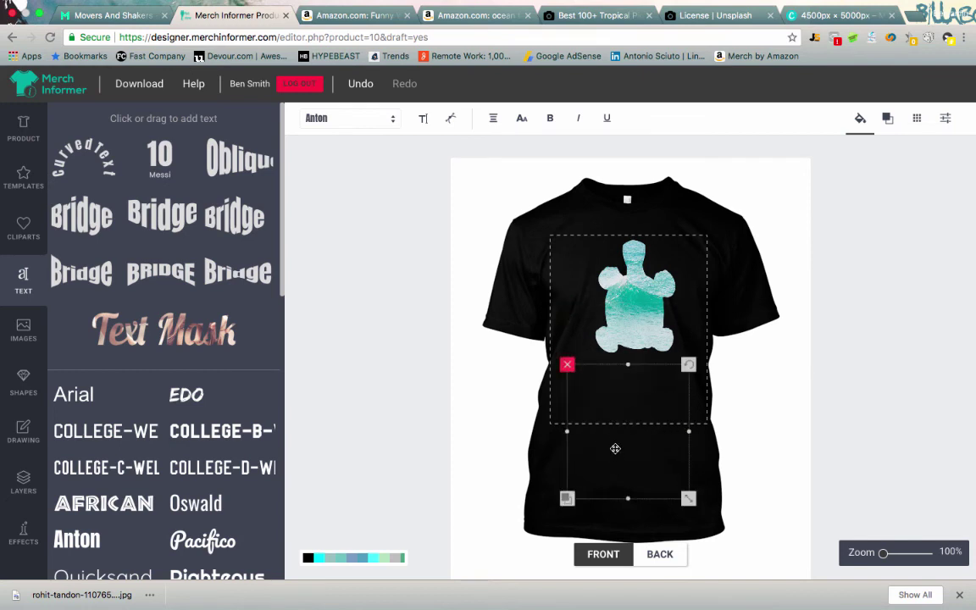
{"action": "left_click_drag", "start_coordinate": [615, 448], "coordinate": [620, 385]}
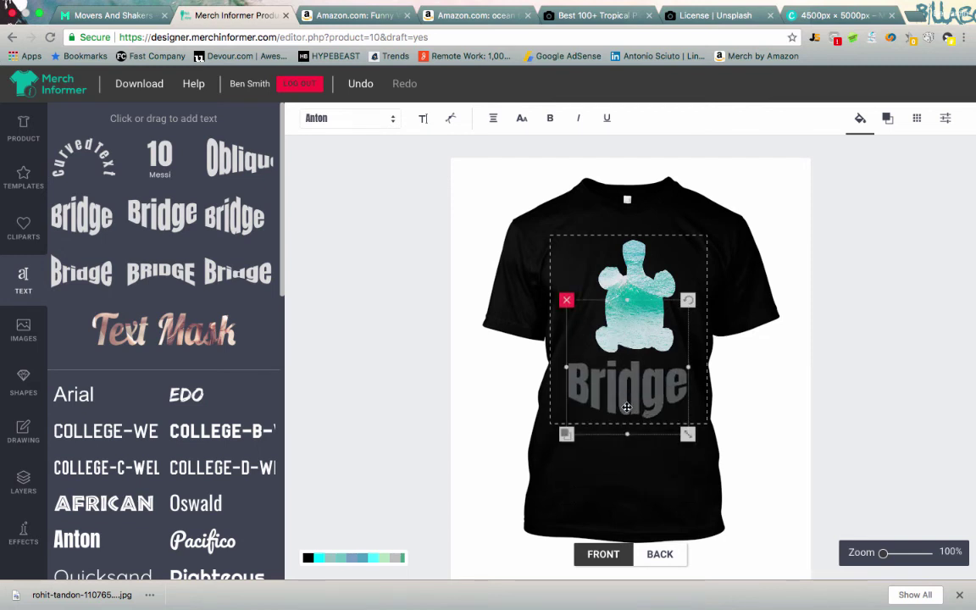
{"action": "left_click_drag", "start_coordinate": [688, 434], "coordinate": [632, 392]}
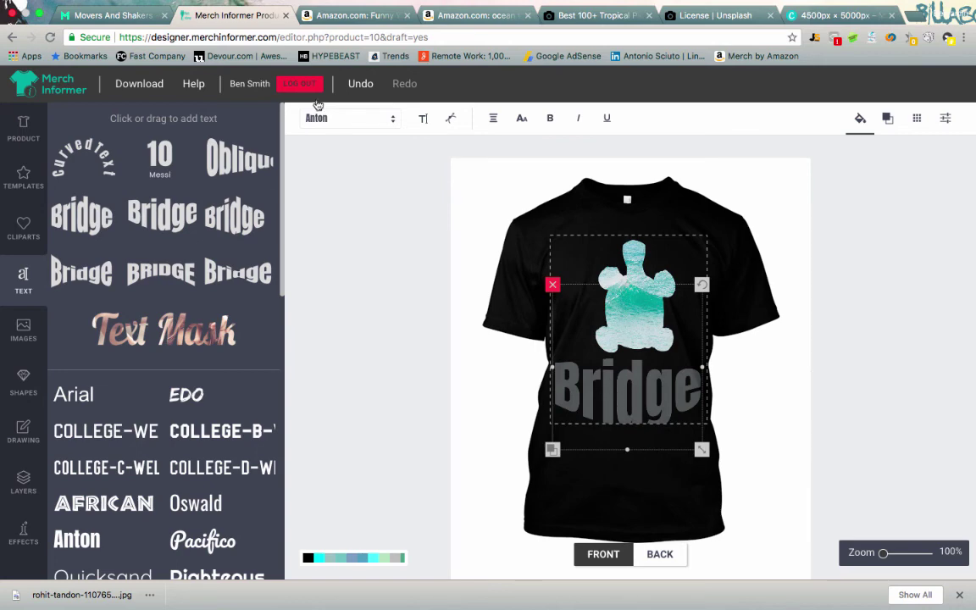
Step: Change the text's wording to Turtles and scale it down to fit inside the print area
{"action": "left_click", "coordinate": [423, 119]}
{"action": "double_click", "coordinate": [254, 189]}
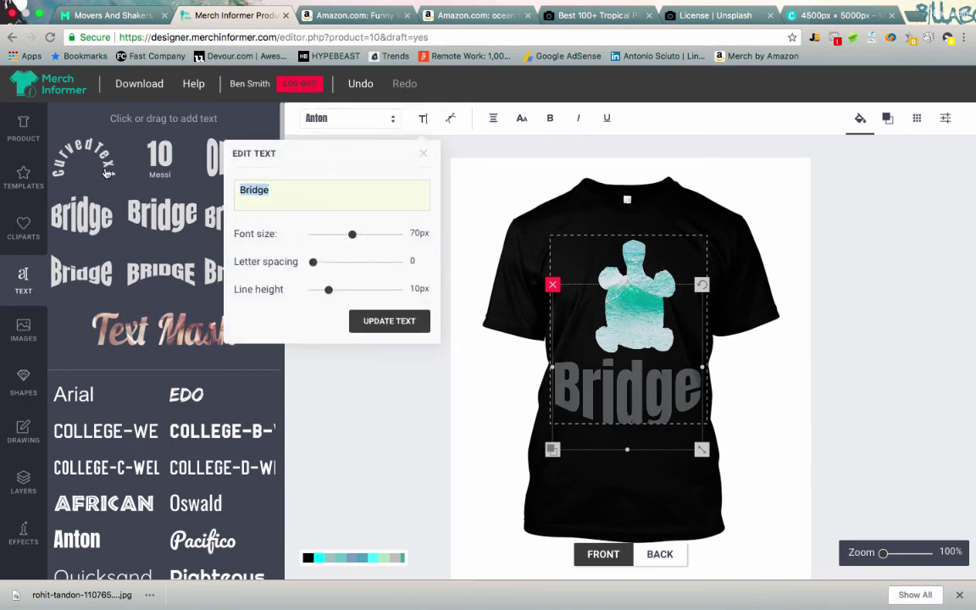
{"action": "type", "text": "Turtles"}
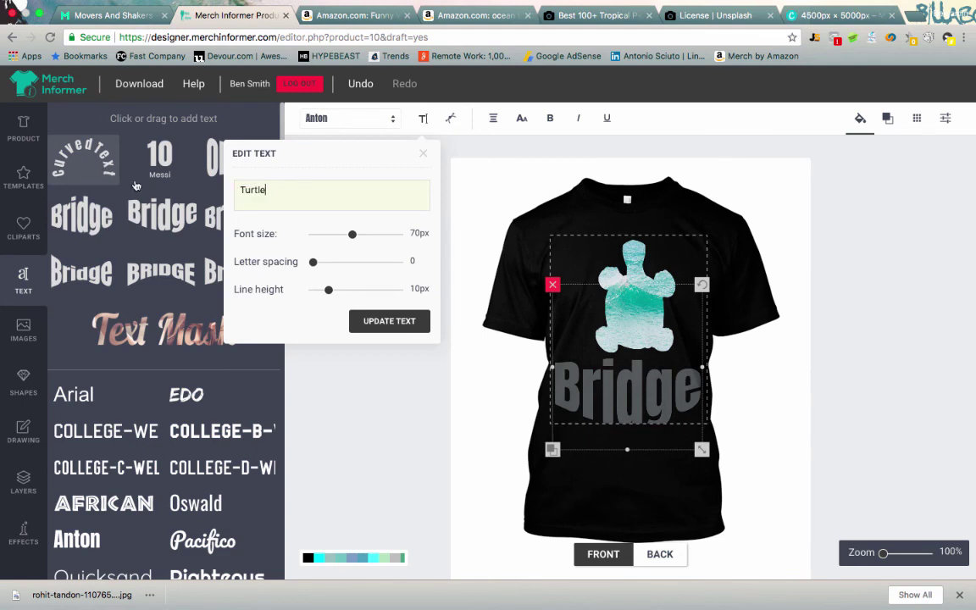
{"action": "left_click", "coordinate": [428, 325]}
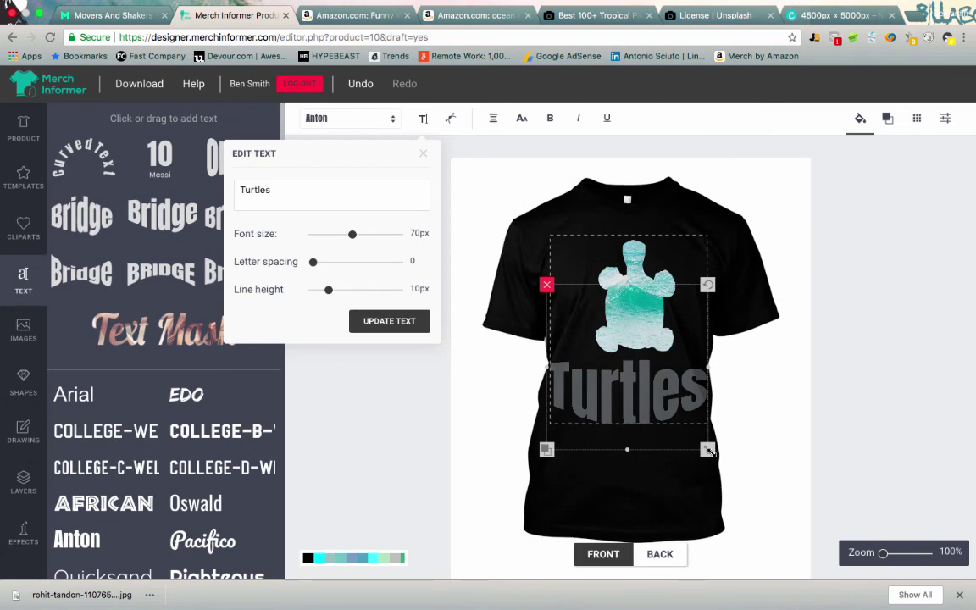
{"action": "left_click_drag", "start_coordinate": [708, 449], "coordinate": [691, 446]}
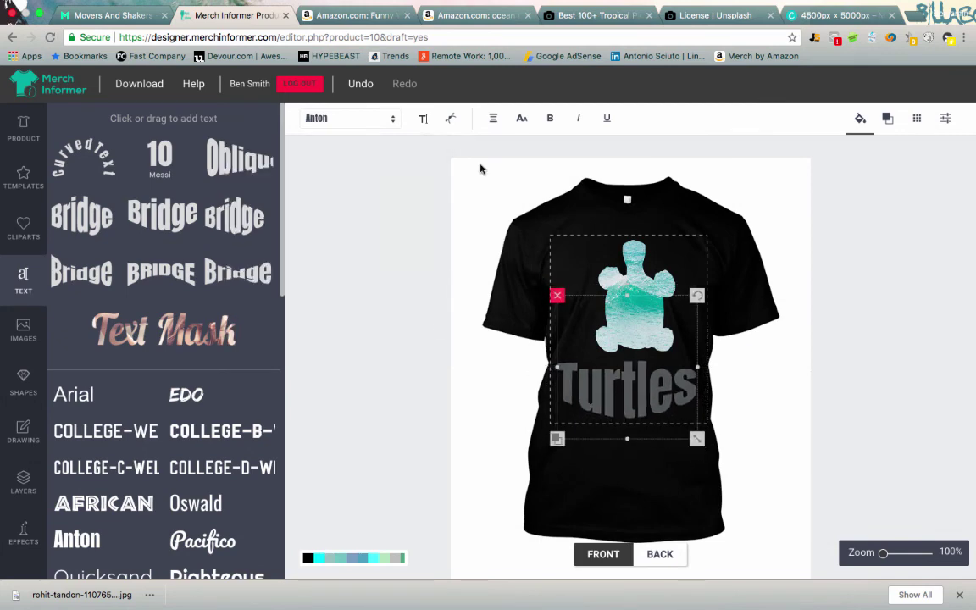
Step: Fill the Turtles text with the light grey colour #e5e9e9
{"action": "left_click", "coordinate": [860, 118]}
{"action": "left_click", "coordinate": [816, 224]}
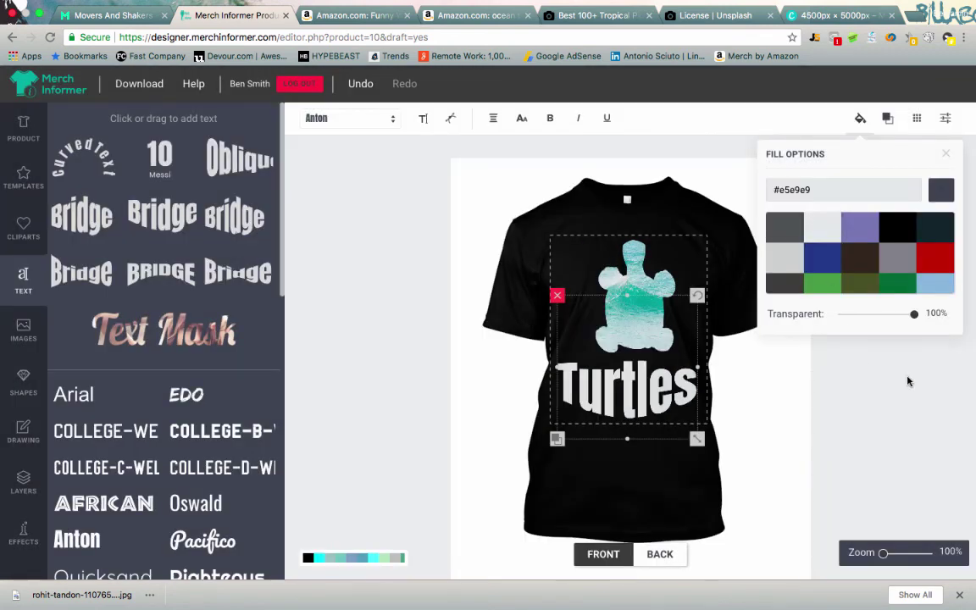
{"action": "left_click", "coordinate": [378, 280]}
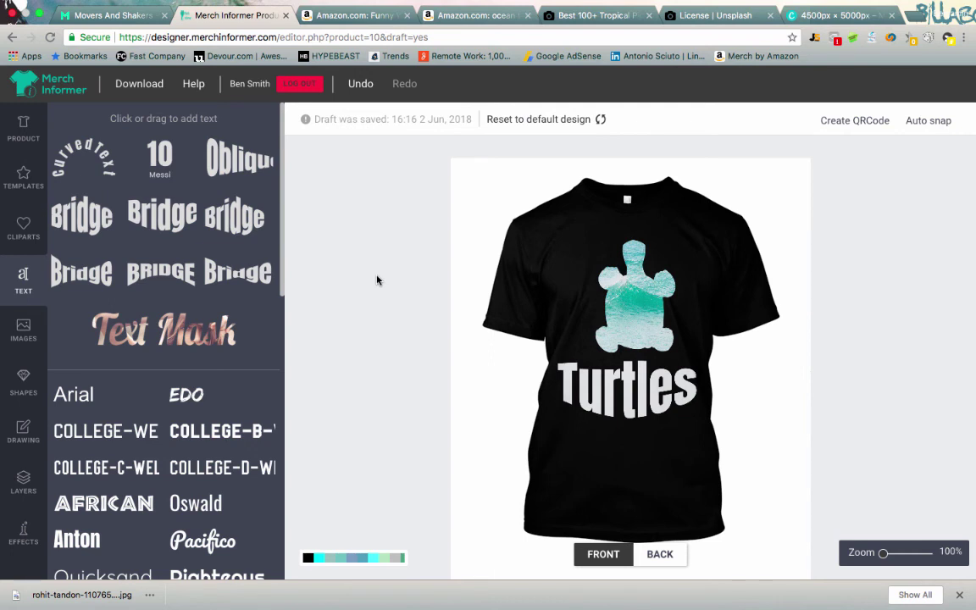
Step: Adjust the positions of the Turtles text and the turtle so both are centred in the print area
{"action": "left_click", "coordinate": [627, 303]}
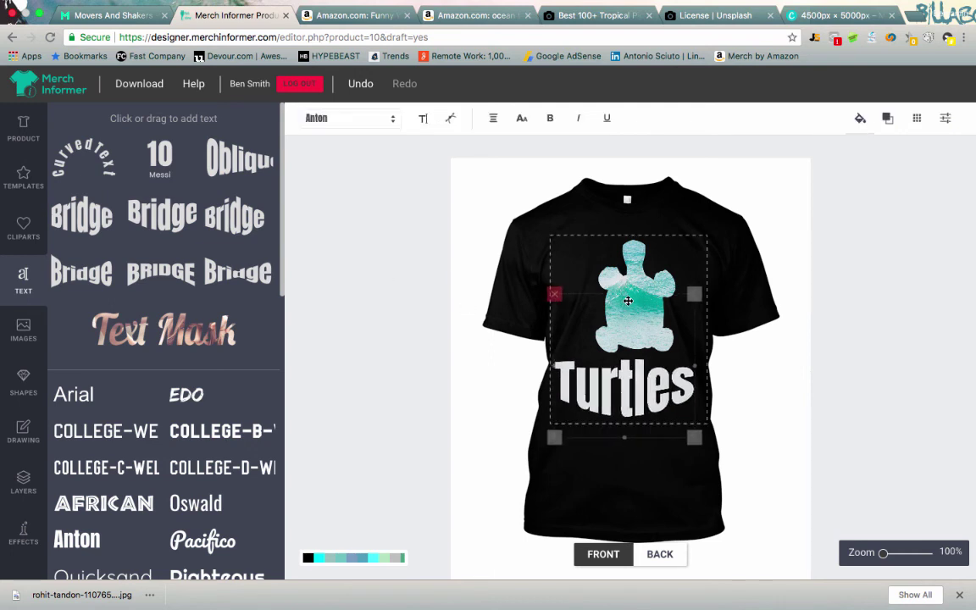
{"action": "left_click", "coordinate": [628, 261]}
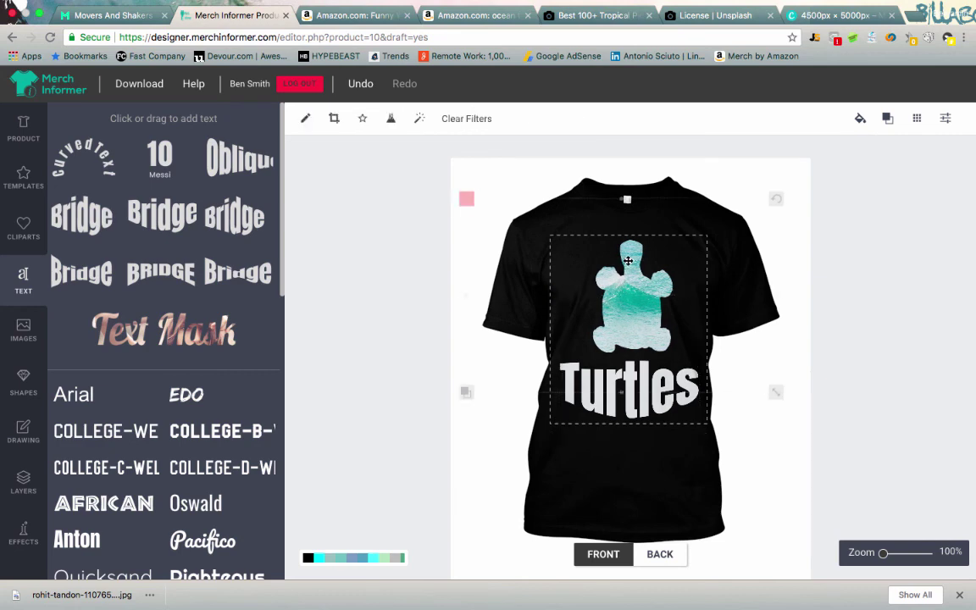
{"action": "left_click_drag", "start_coordinate": [628, 261], "coordinate": [627, 260]}
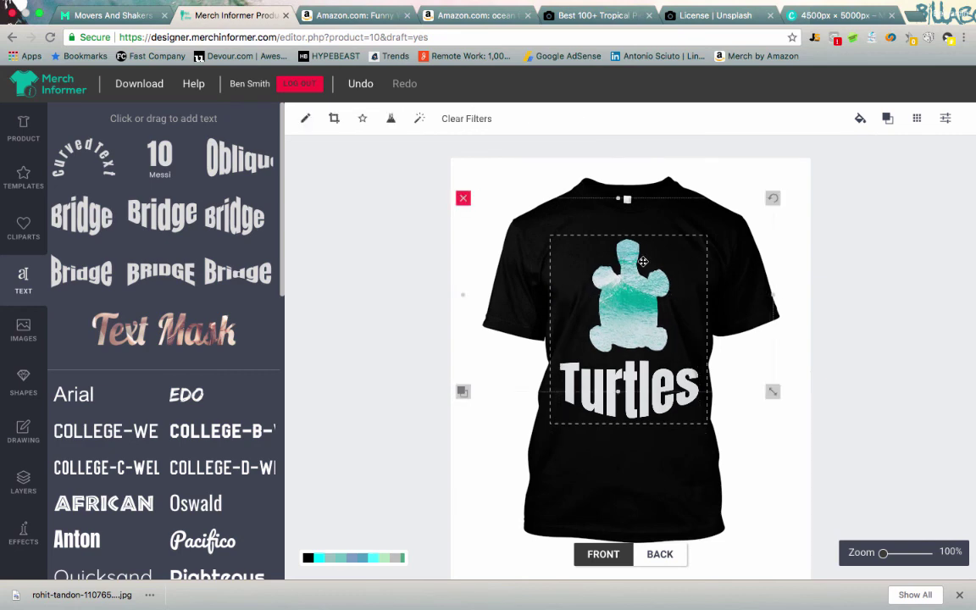
{"action": "left_click_drag", "start_coordinate": [624, 262], "coordinate": [627, 262]}
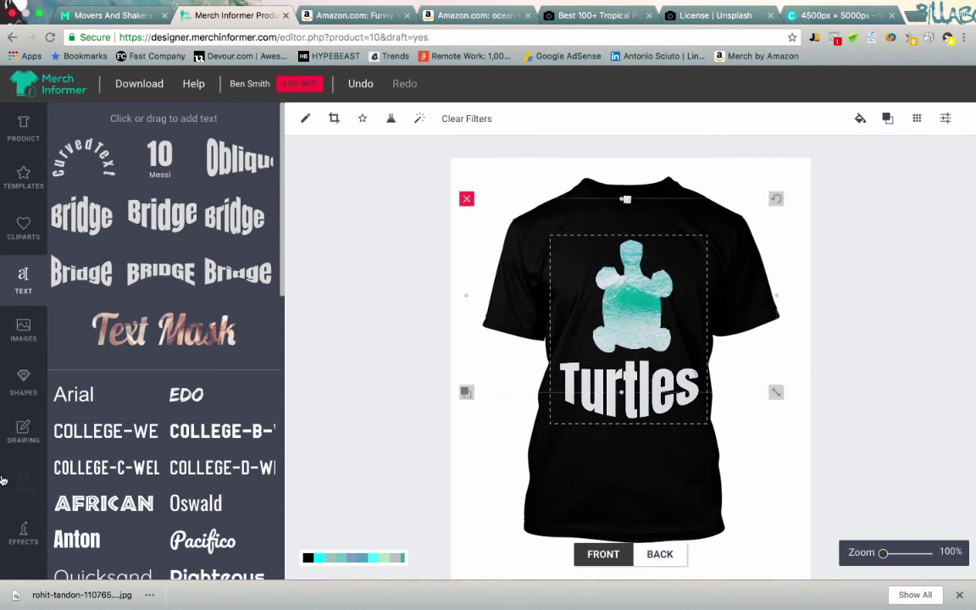
{"action": "scroll", "coordinate": [6, 471], "scroll_direction": "down", "scroll_amount": 1}
{"action": "left_click", "coordinate": [374, 333]}
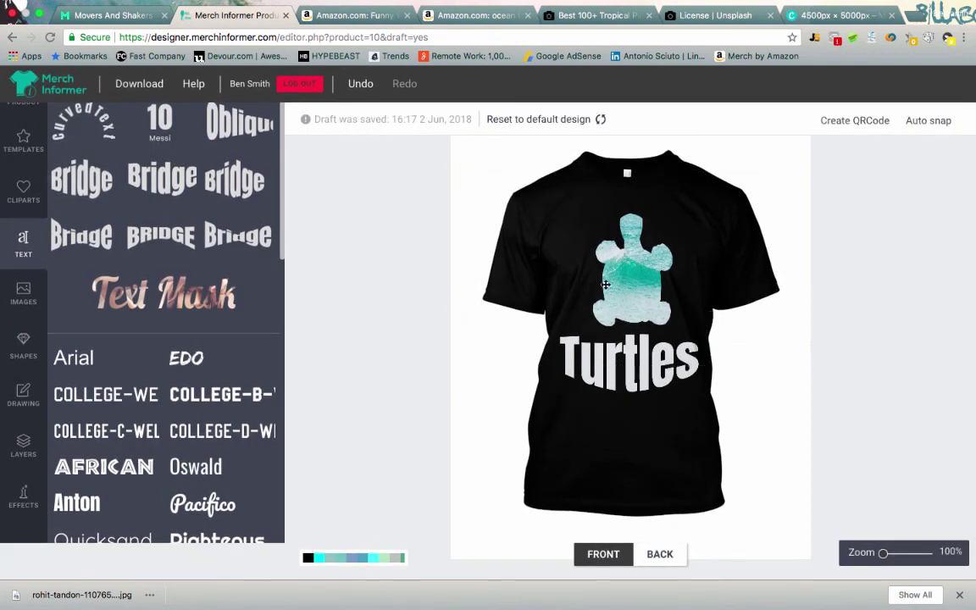
Step: Download the front of the shirt design as a PNG and nudge the turtle slightly left above the text
{"action": "left_click", "coordinate": [632, 252]}
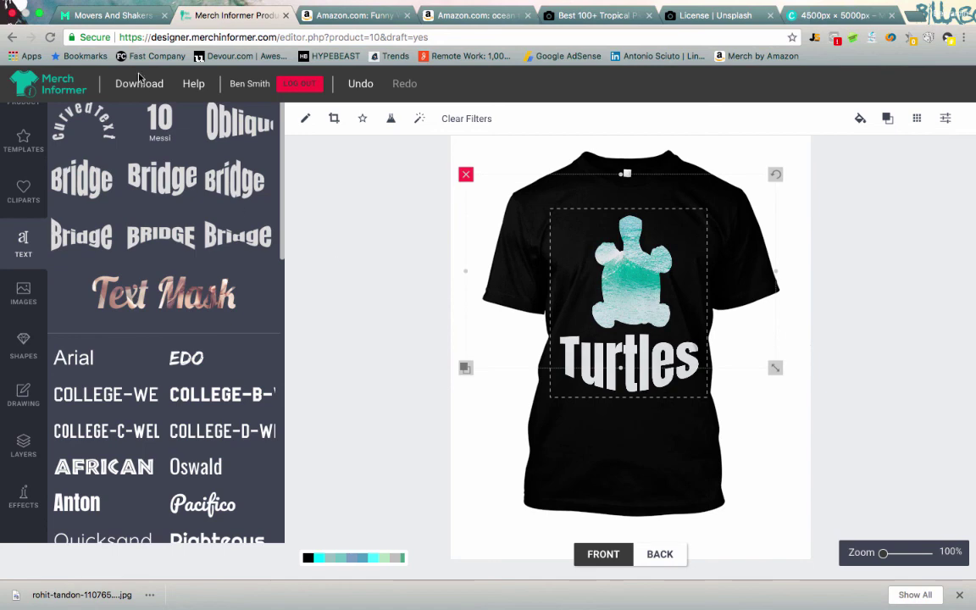
{"action": "left_click", "coordinate": [440, 442]}
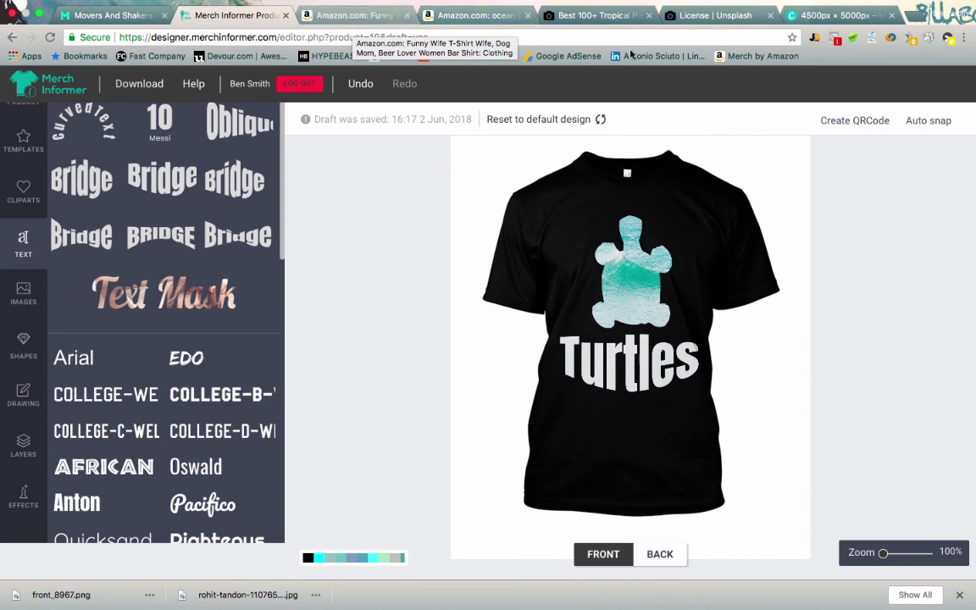
{"action": "left_click", "coordinate": [638, 246]}
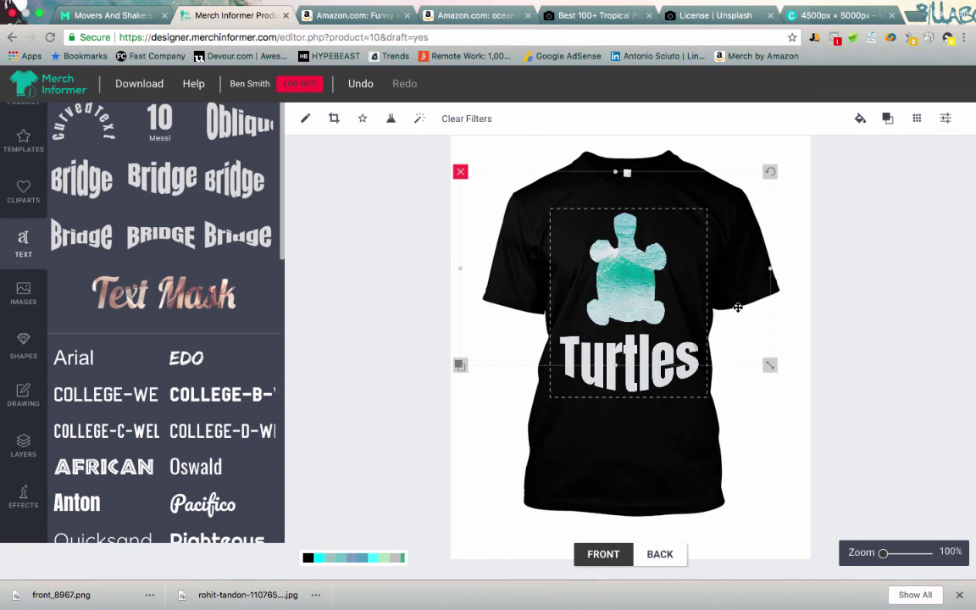
{"action": "left_click", "coordinate": [421, 290]}
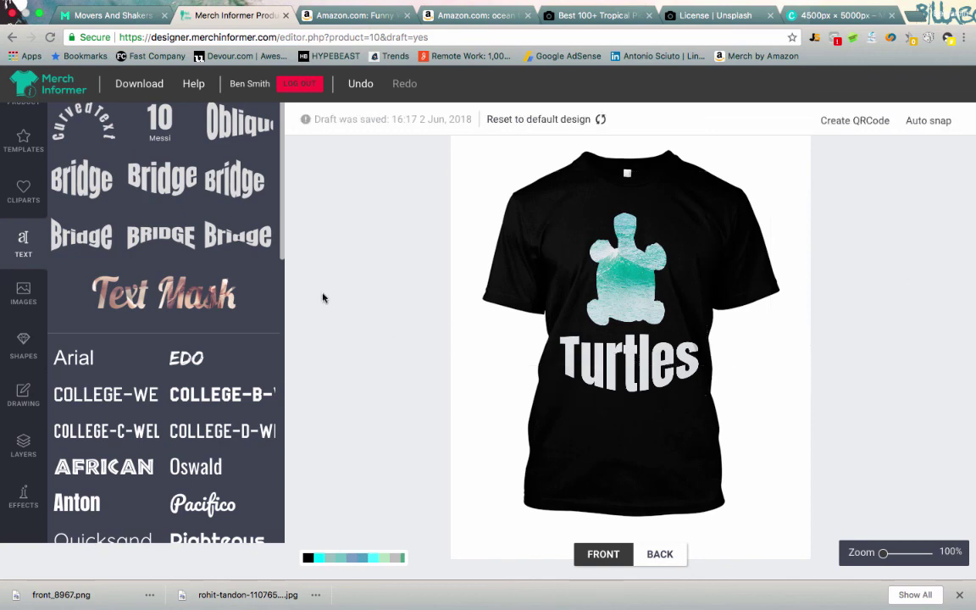